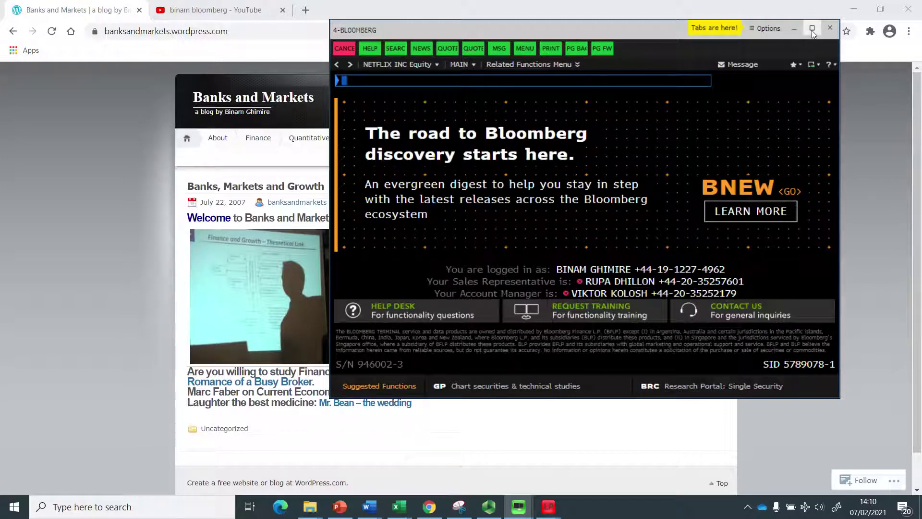
# Maximize the terminal window and open the PRTU Portfolio Administration function.
pyautogui.click(812, 29)
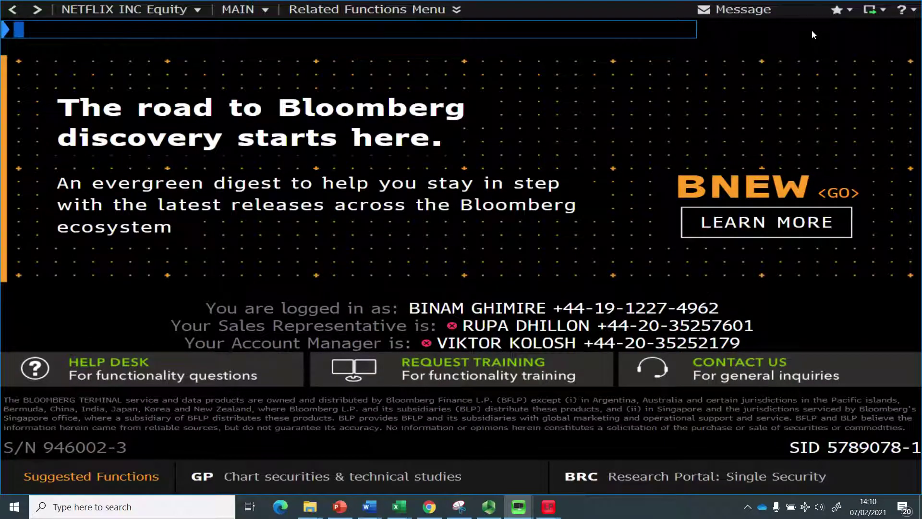
pyautogui.write('PRTU')
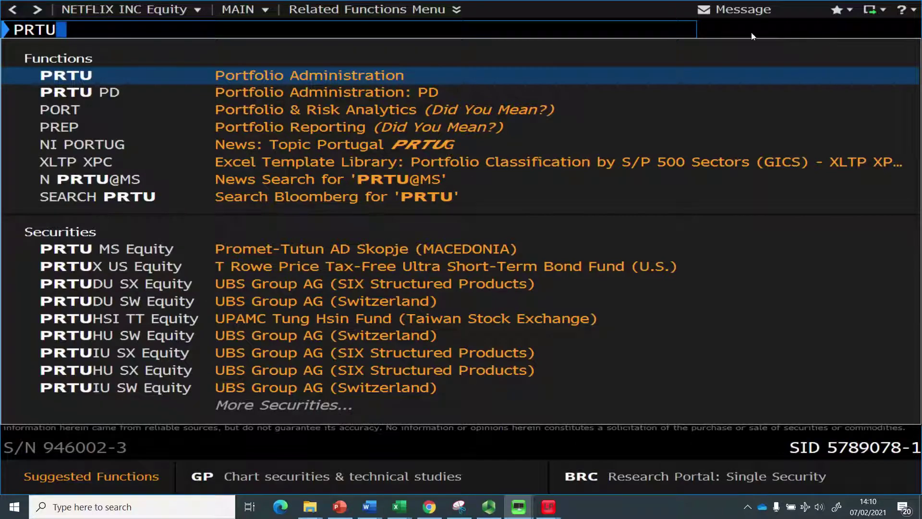
pyautogui.click(461, 77)
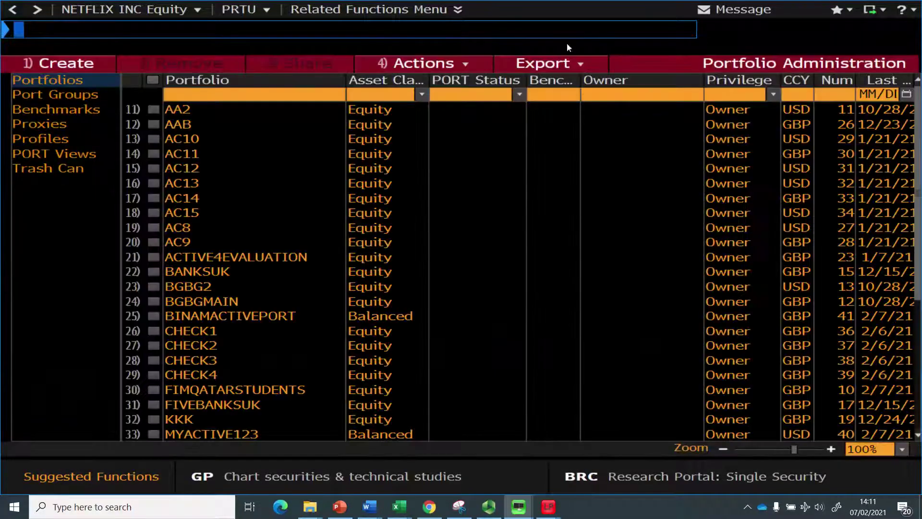
# Create a portfolio named MY1STACTIVEBBP with asset class Balanced, currency GBP and position type Shares / Par Amount.
pyautogui.click(70, 65)
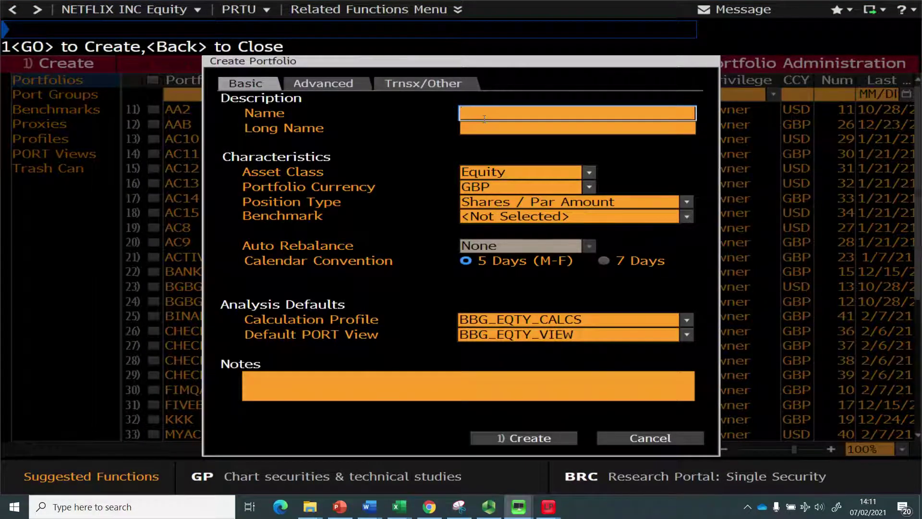
pyautogui.write('MY1STACTIVE')
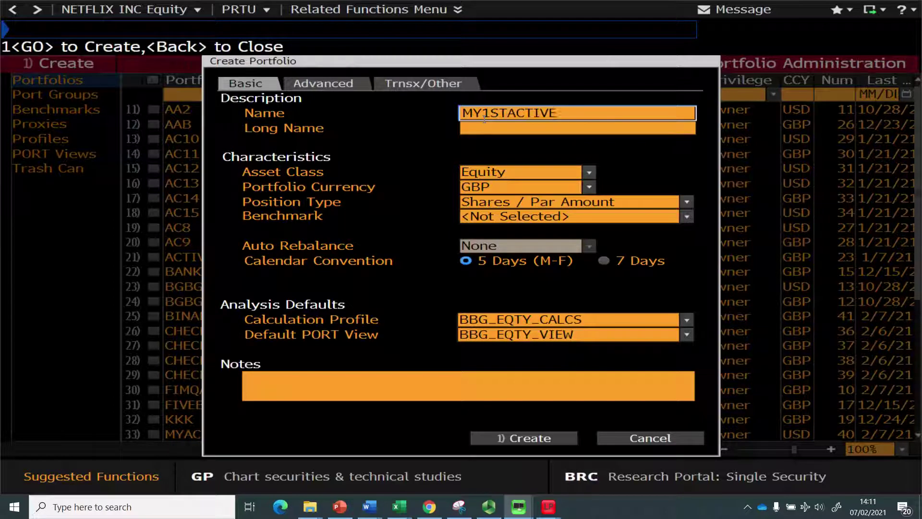
pyautogui.write('BBP')
pyautogui.click(589, 174)
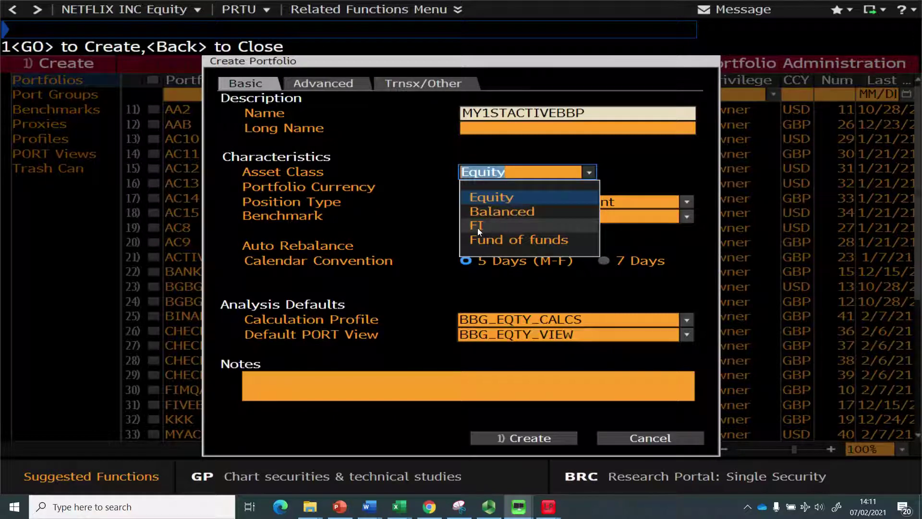
pyautogui.click(514, 214)
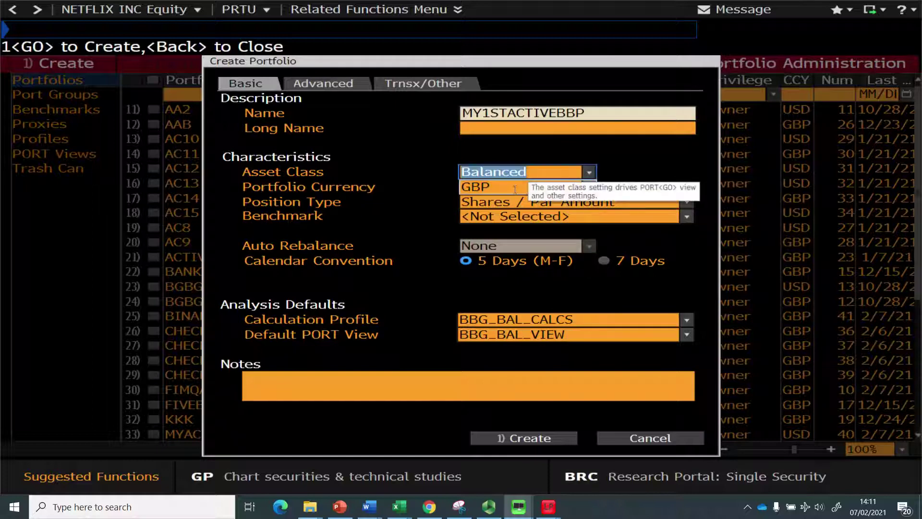
pyautogui.click(589, 187)
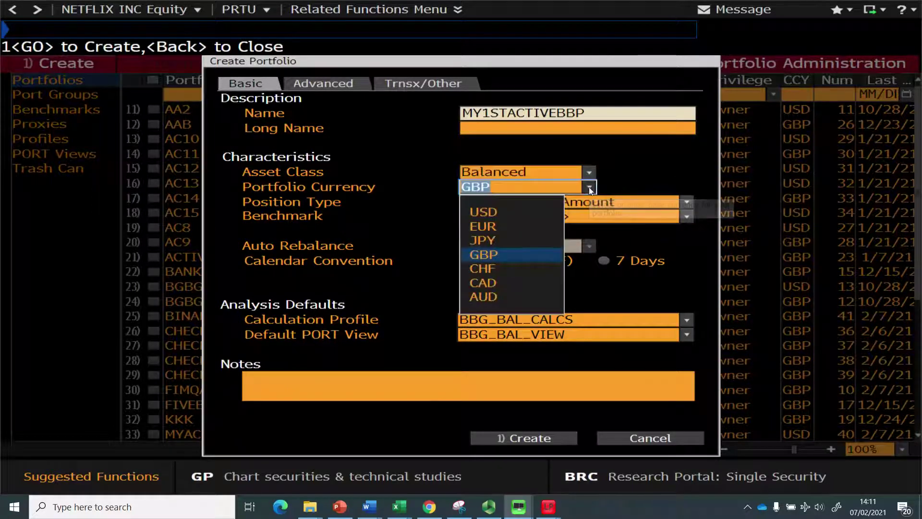
pyautogui.click(494, 255)
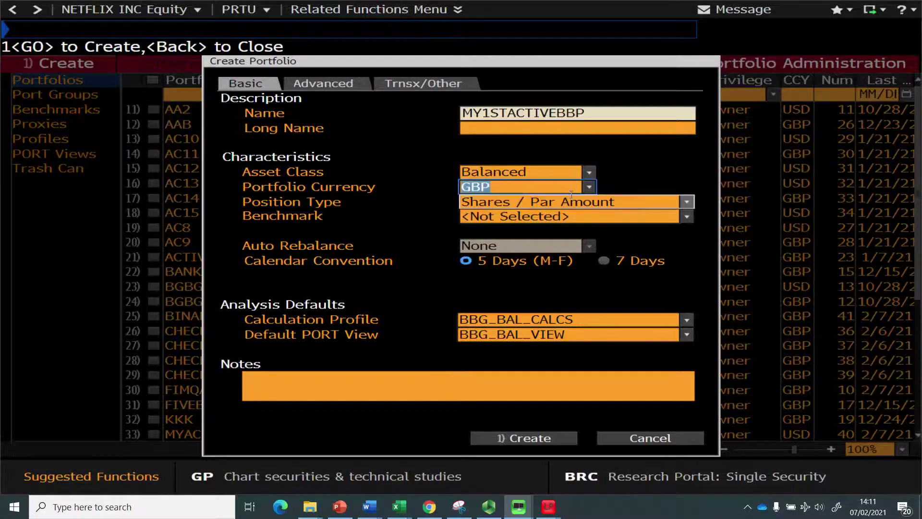
pyautogui.click(688, 202)
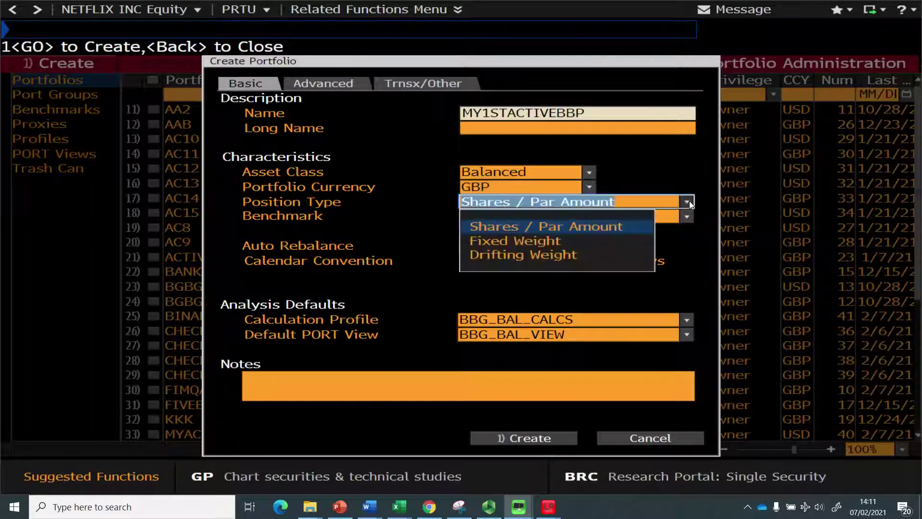
pyautogui.click(603, 232)
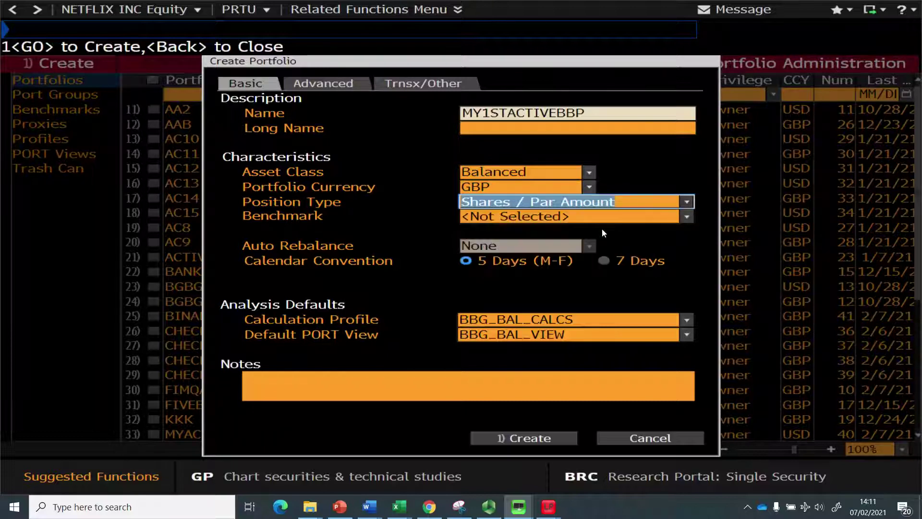
pyautogui.click(532, 438)
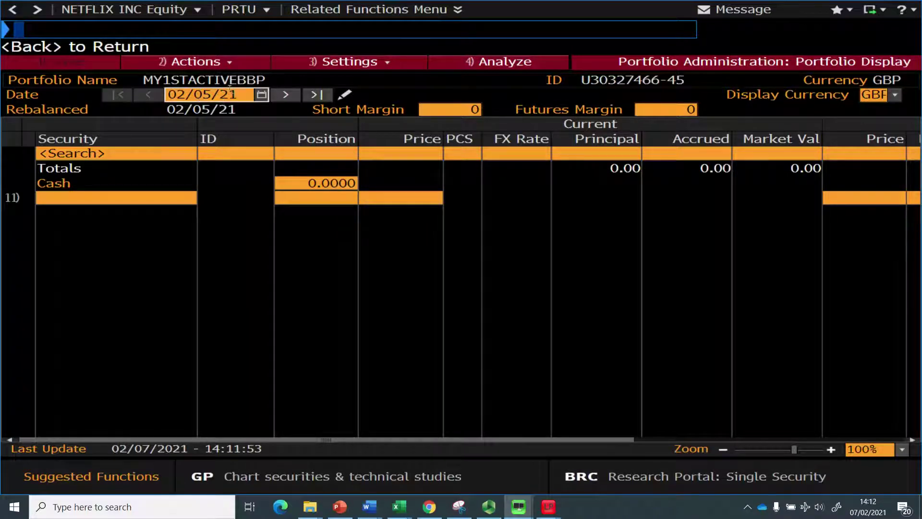
# Set the portfolio's position date to 11/29/20.
pyautogui.click(177, 94)
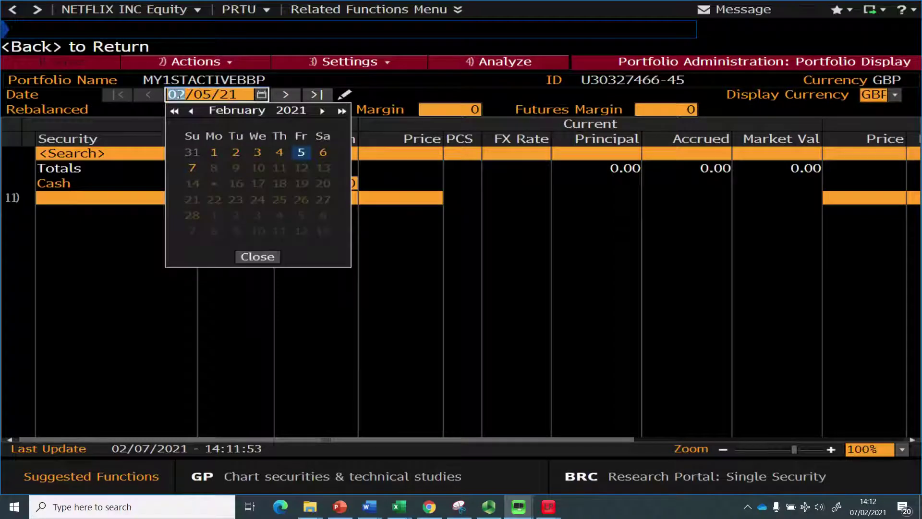
pyautogui.write('11/29/29')
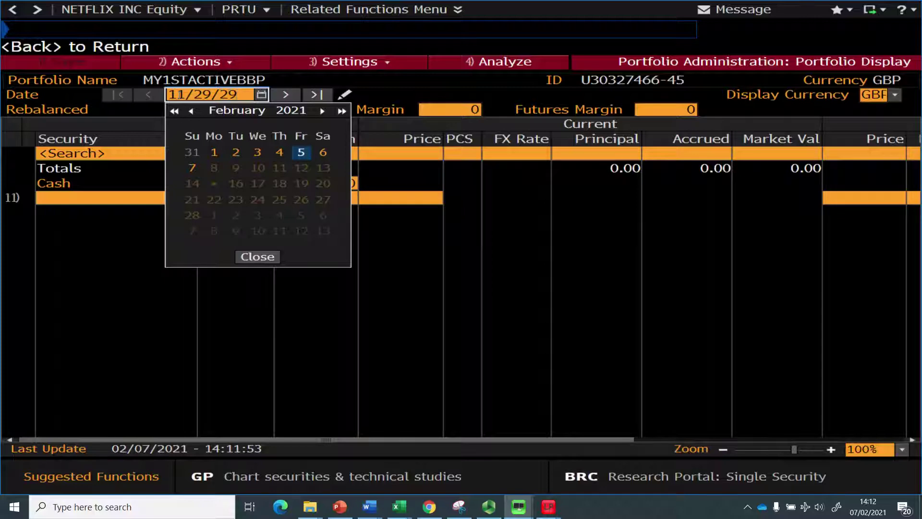
pyautogui.press('BackSpace')
pyautogui.write('20')
pyautogui.press('Return')
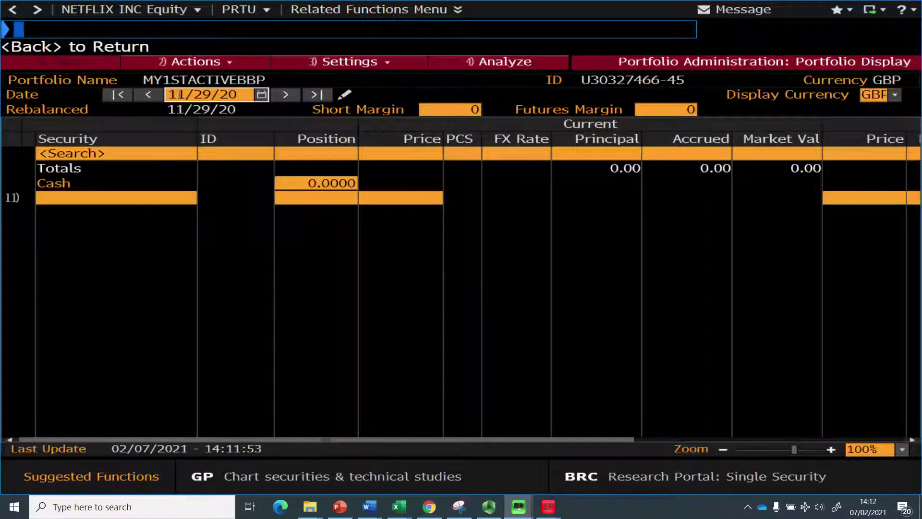
# Enter a cash position of 1,000,000 in the portfolio and save the positions.
pyautogui.click(319, 187)
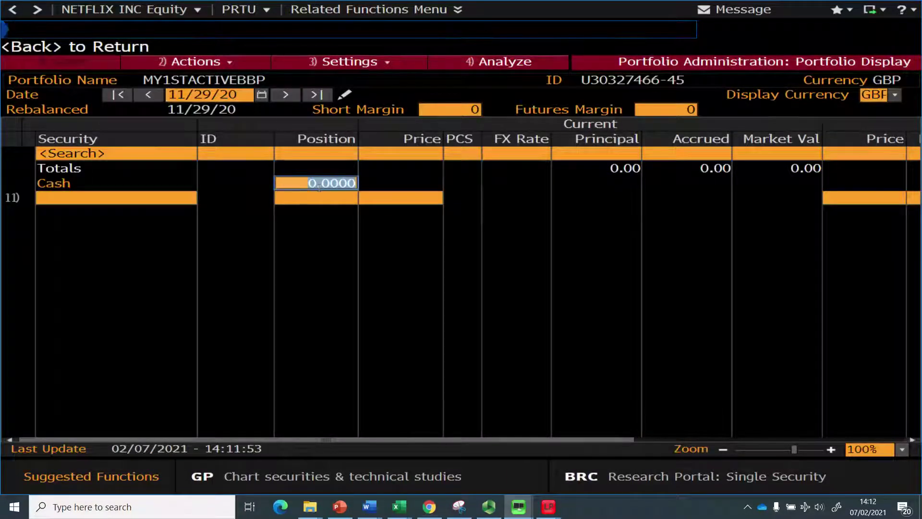
pyautogui.write('1000000')
pyautogui.press('Return')
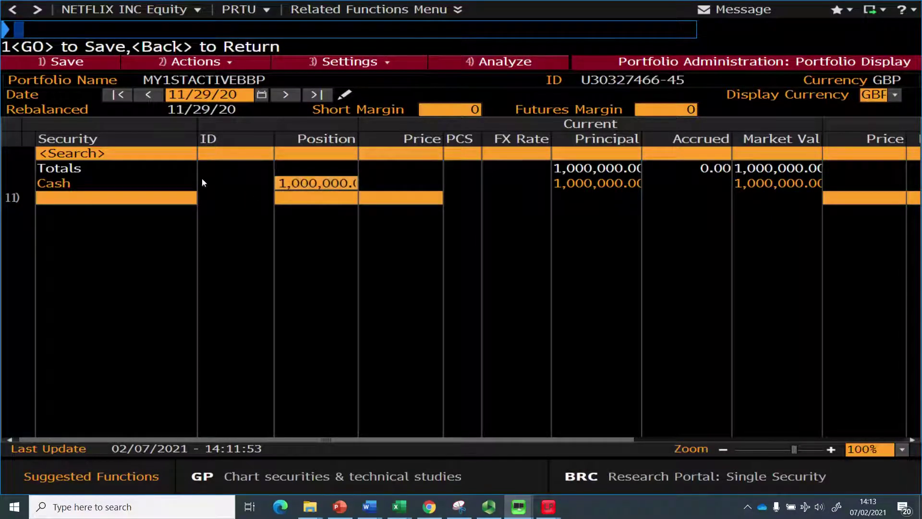
pyautogui.click(74, 63)
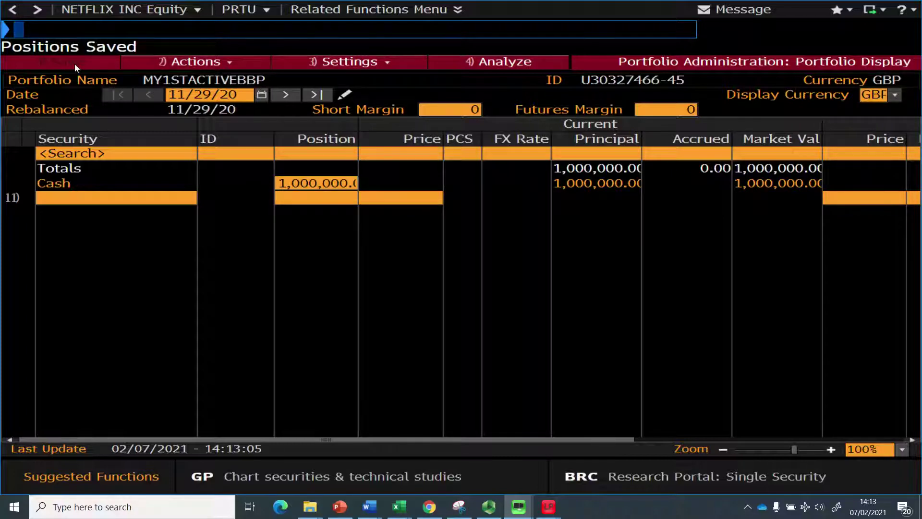
# Open the PTT Portfolio Trade Ticket function and enable Update Cash in its settings.
pyautogui.write('PTT')
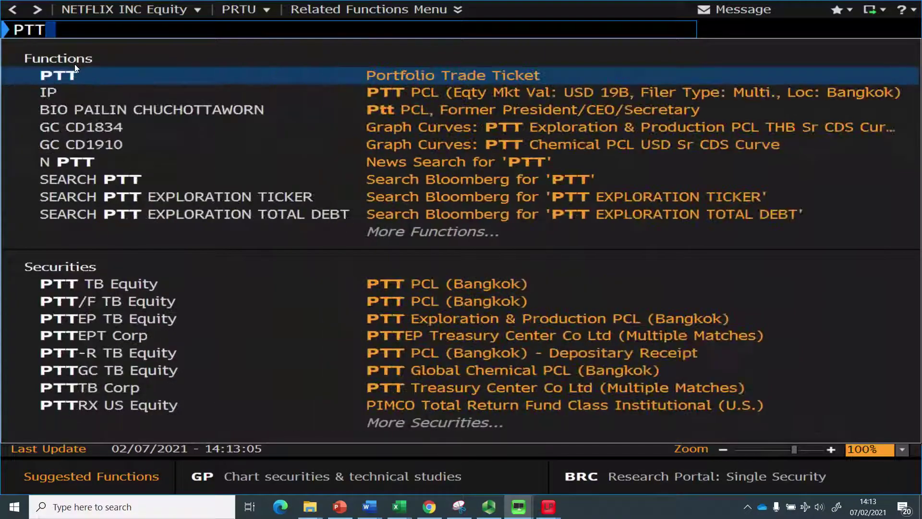
pyautogui.click(90, 76)
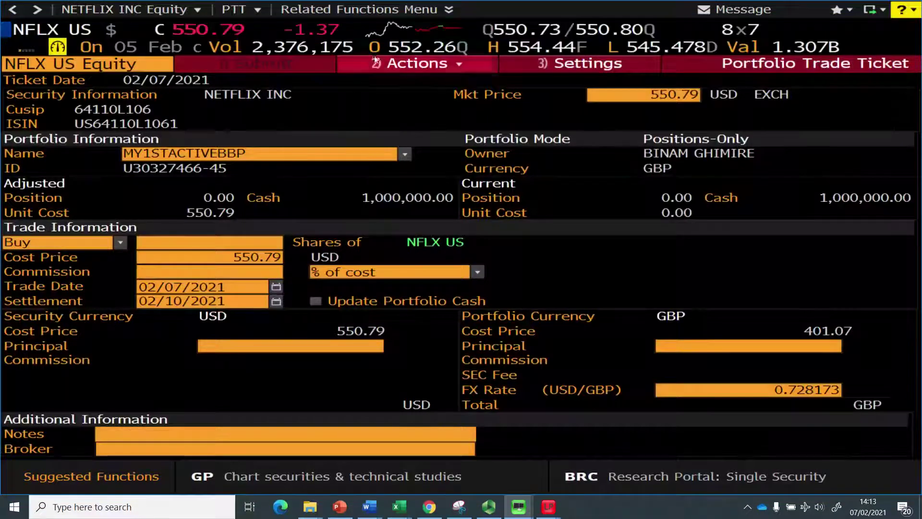
pyautogui.click(600, 68)
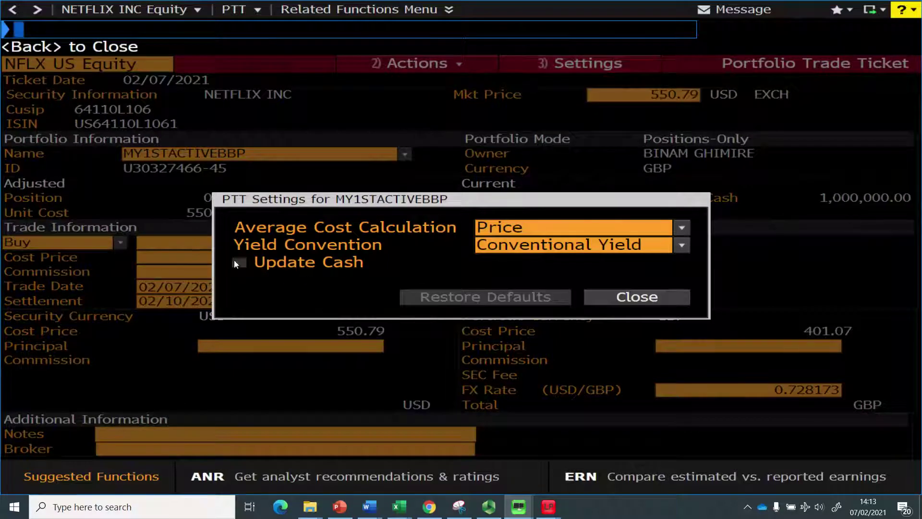
pyautogui.click(234, 260)
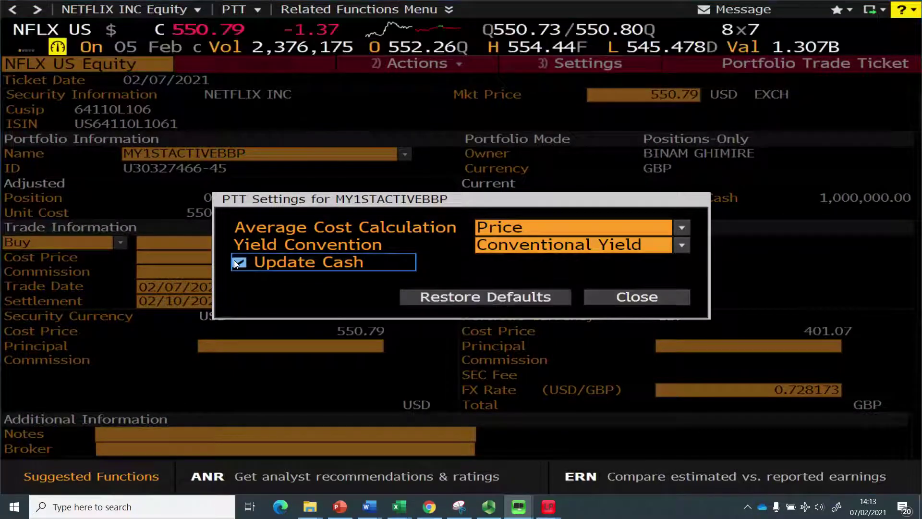
pyautogui.click(652, 298)
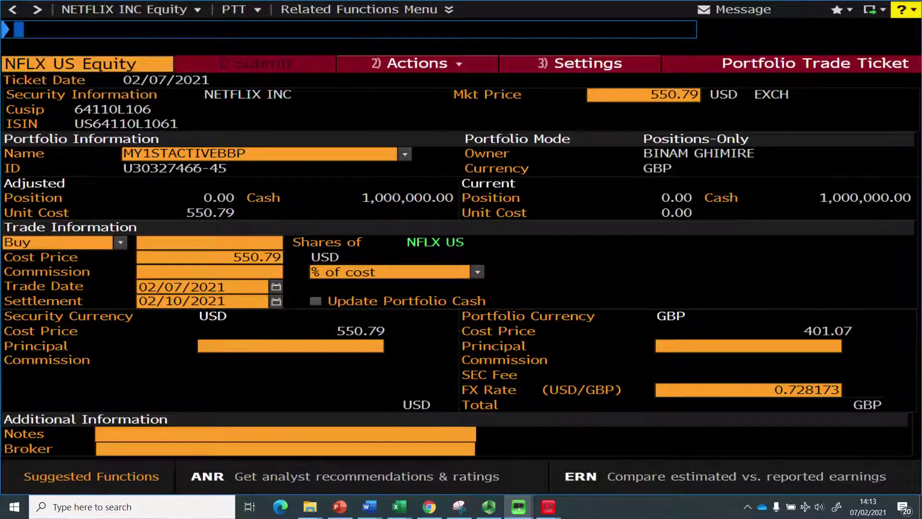
# Set the trade date of the Netflix buy ticket to 11/30/2020.
pyautogui.click(210, 289)
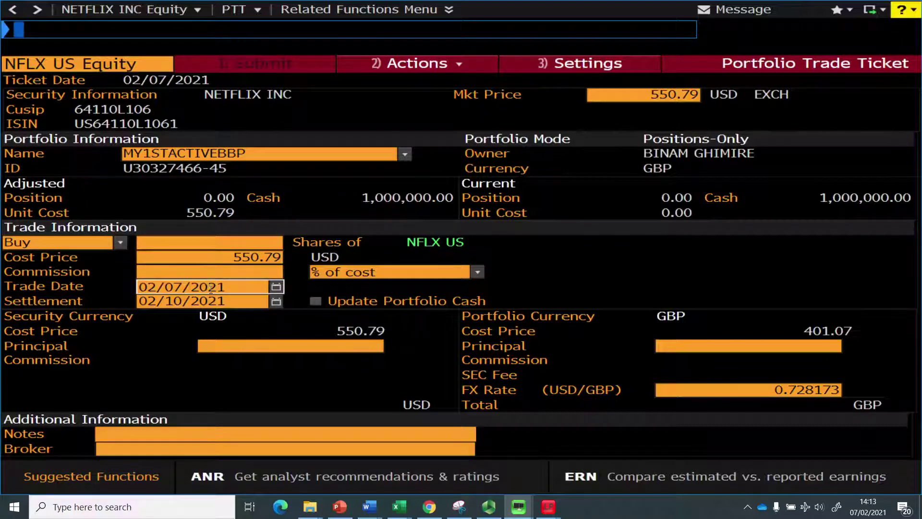
pyautogui.click(150, 287)
pyautogui.click(152, 287)
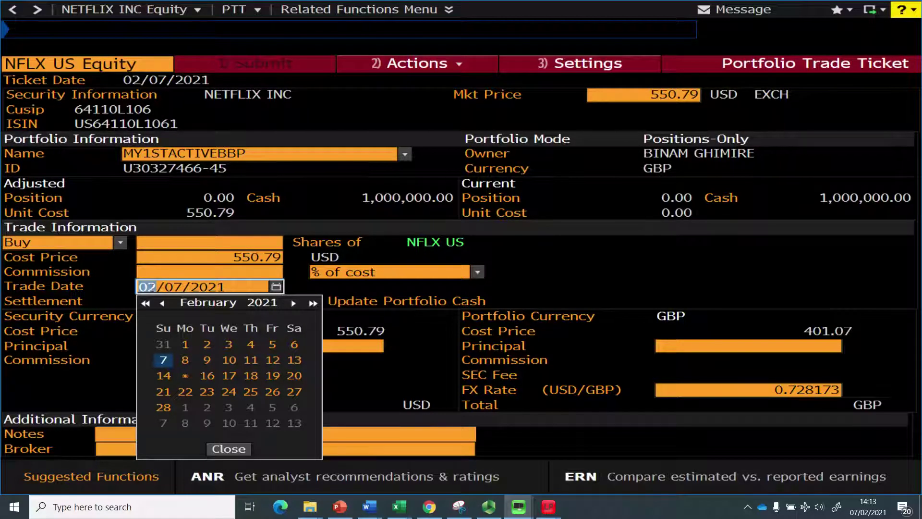
pyautogui.write('11/30/')
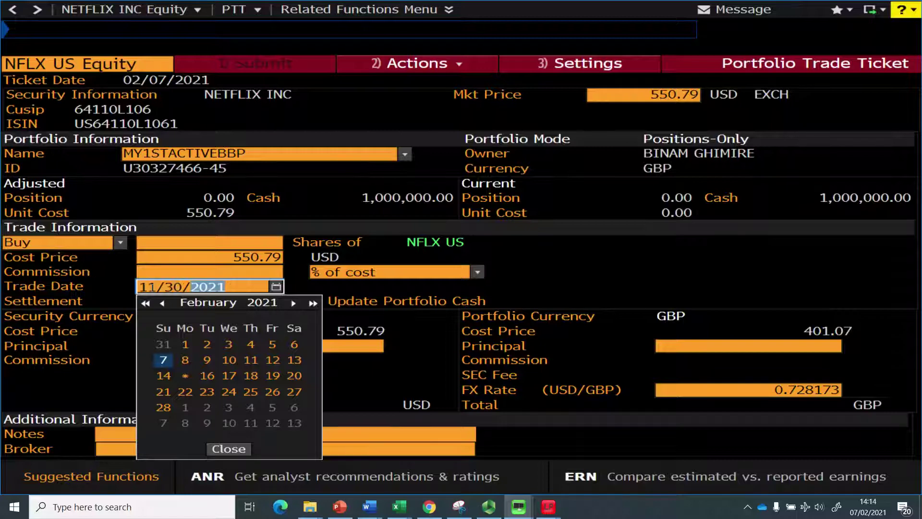
pyautogui.write('2020')
# Enter 250 shares to buy on the NFLX US ticket and submit the trade.
pyautogui.click(259, 248)
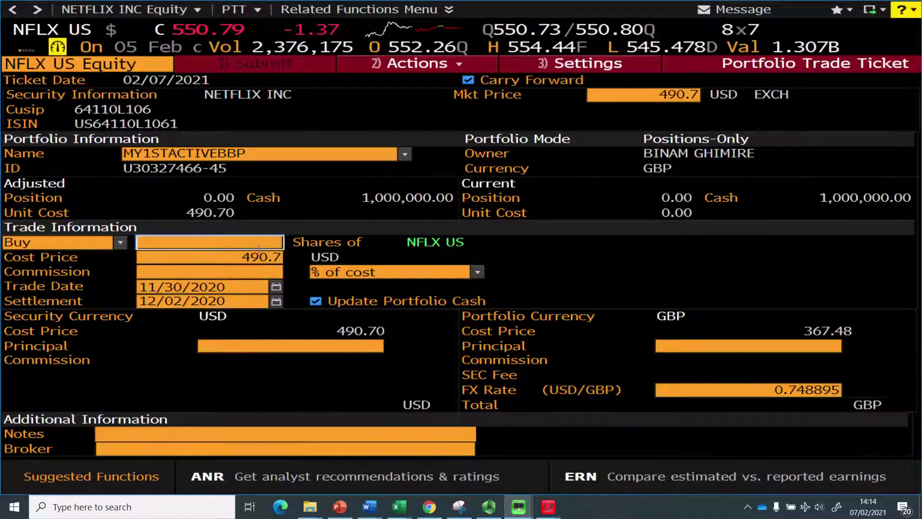
pyautogui.write('250')
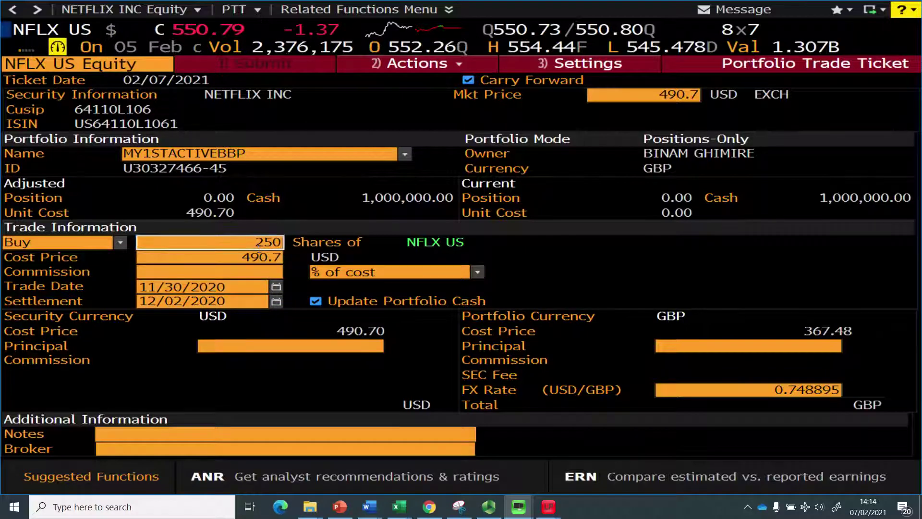
pyautogui.press('Return')
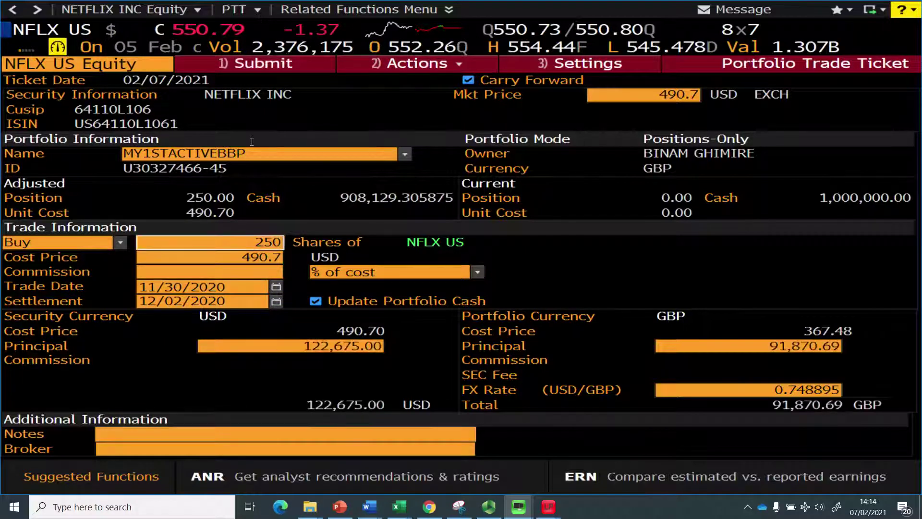
pyautogui.click(282, 67)
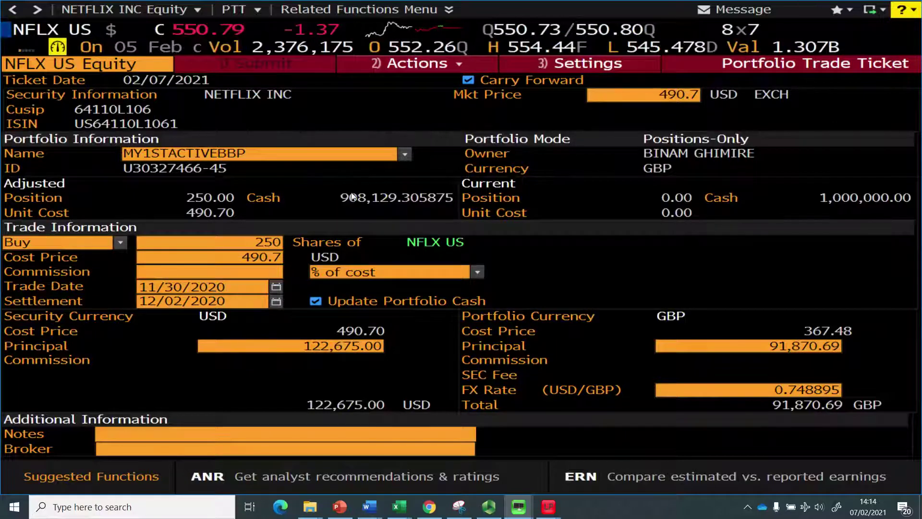
# Load AAPL US Equity into the trade ticket and set its trade date to 12/30/2020.
pyautogui.click(107, 67)
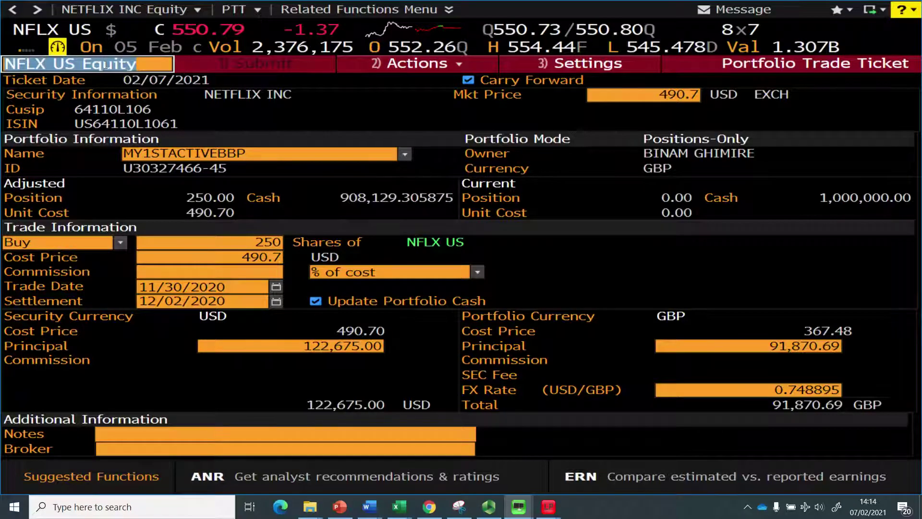
pyautogui.write('aapl')
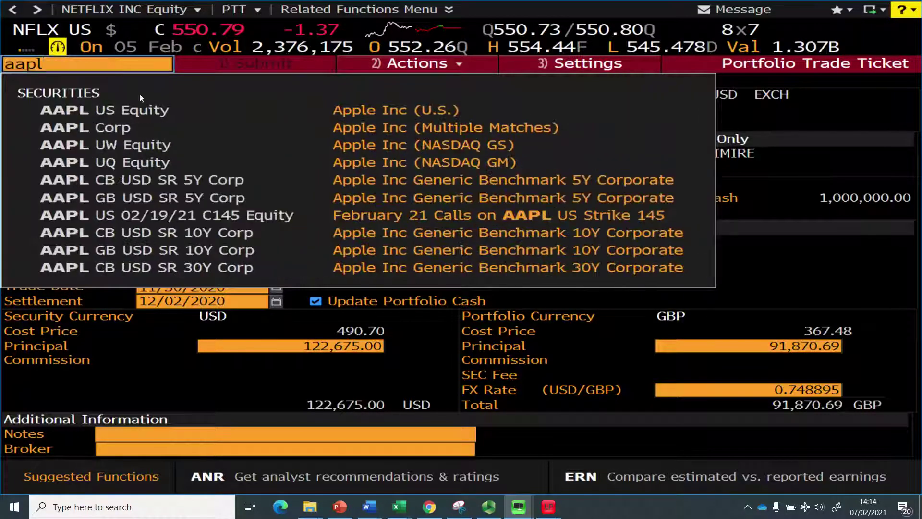
pyautogui.click(152, 110)
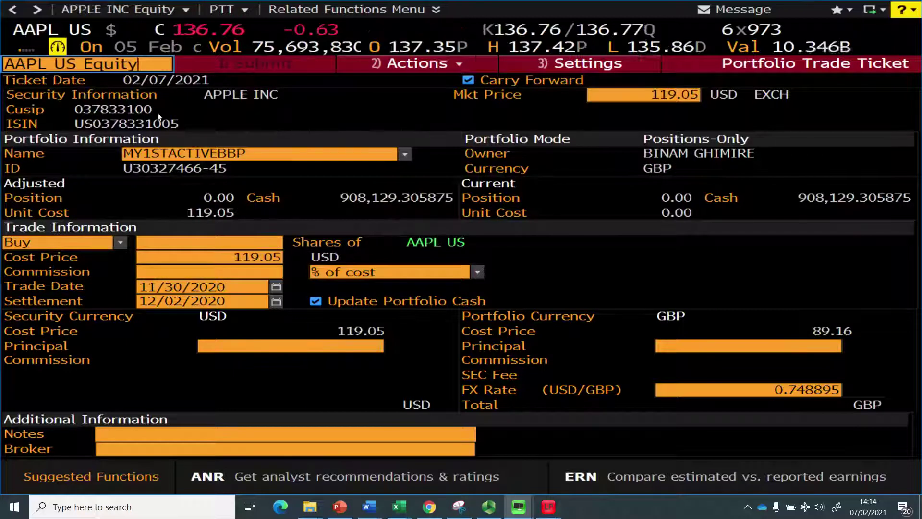
pyautogui.click(171, 287)
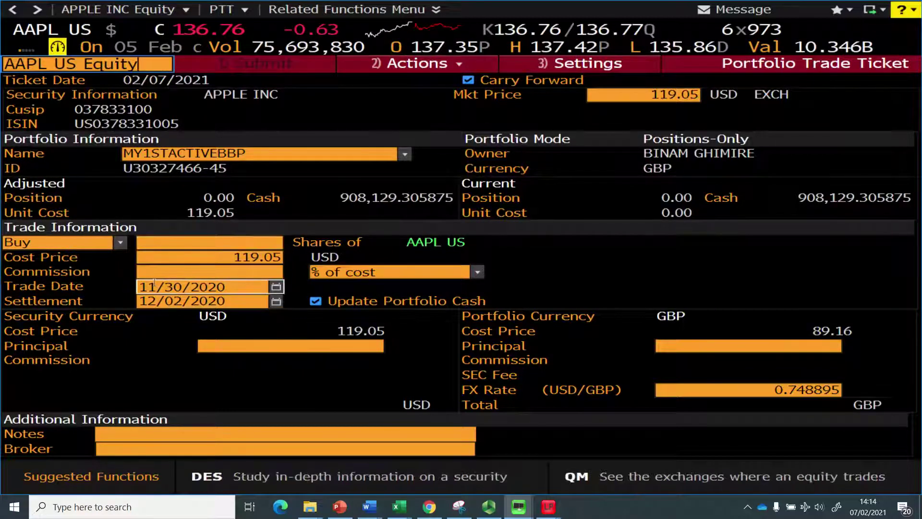
pyautogui.click(172, 287)
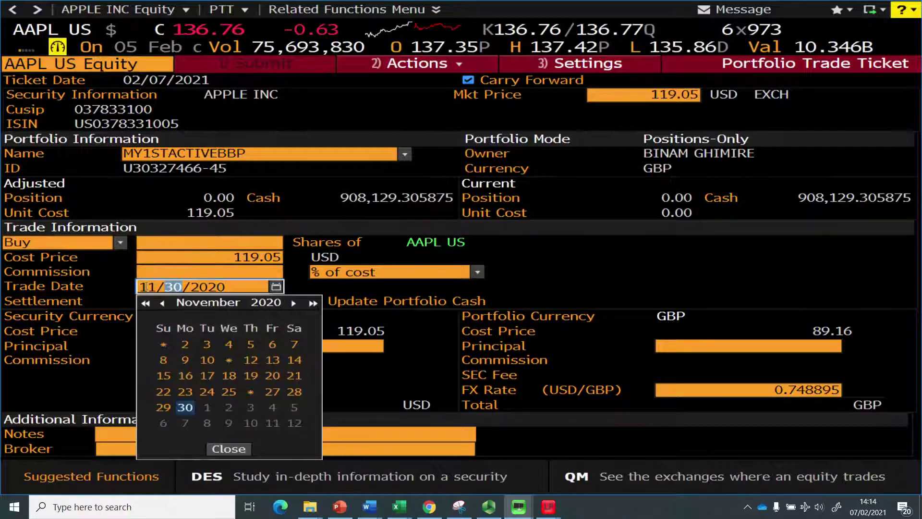
pyautogui.click(144, 286)
pyautogui.write('12')
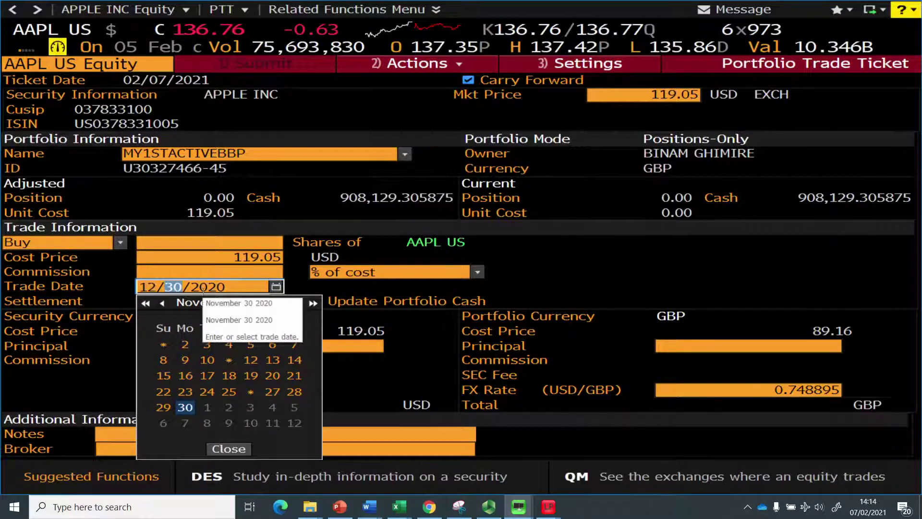
pyautogui.hotkey('alt', 'Tab')
pyautogui.hotkey('alt', 'Tab')
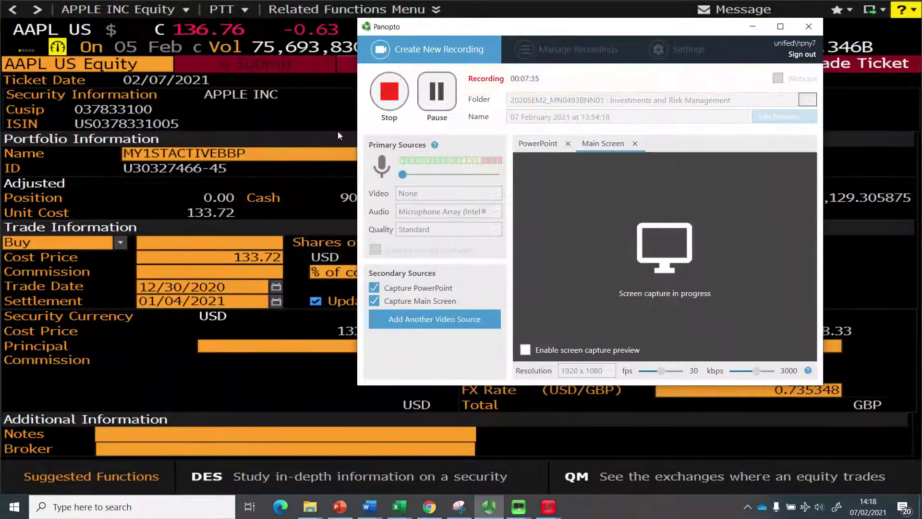
pyautogui.hotkey('alt', 'Tab')
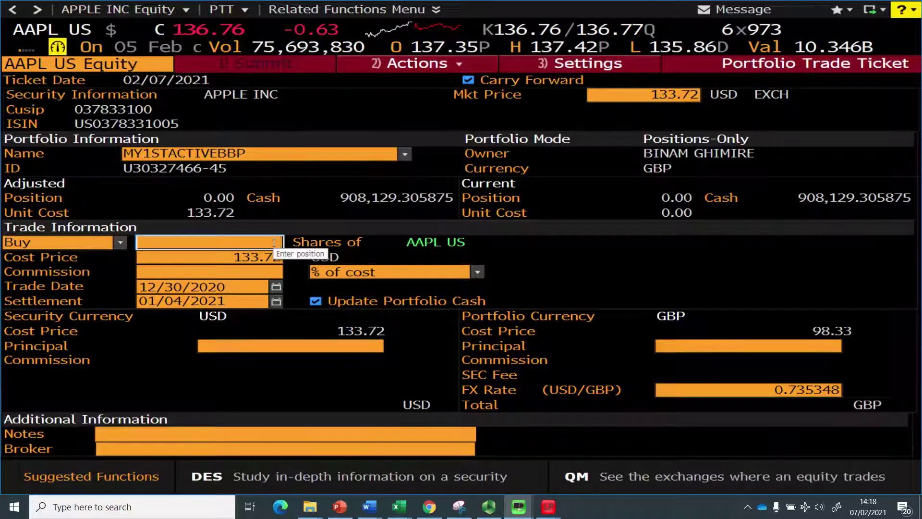
# Enter 500 shares to buy on the AAPL US ticket and submit the trade.
pyautogui.write('500')
pyautogui.press('Return')
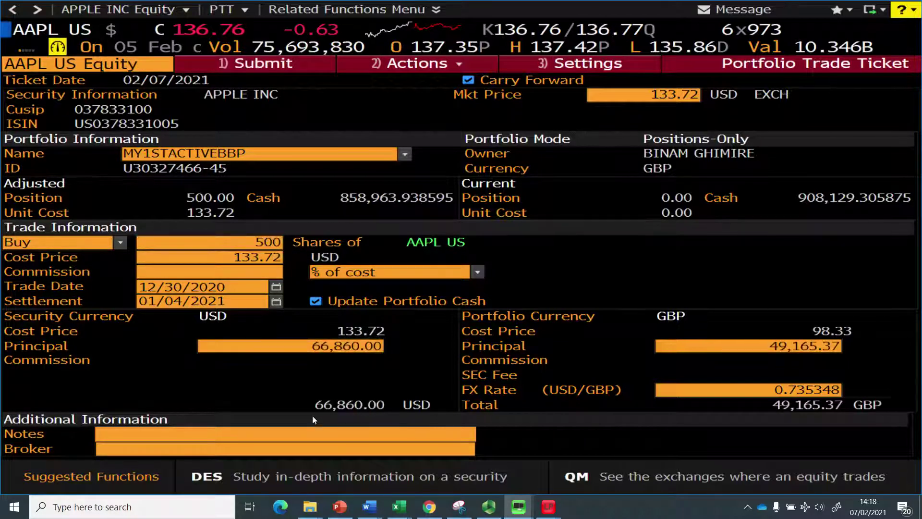
pyautogui.click(278, 67)
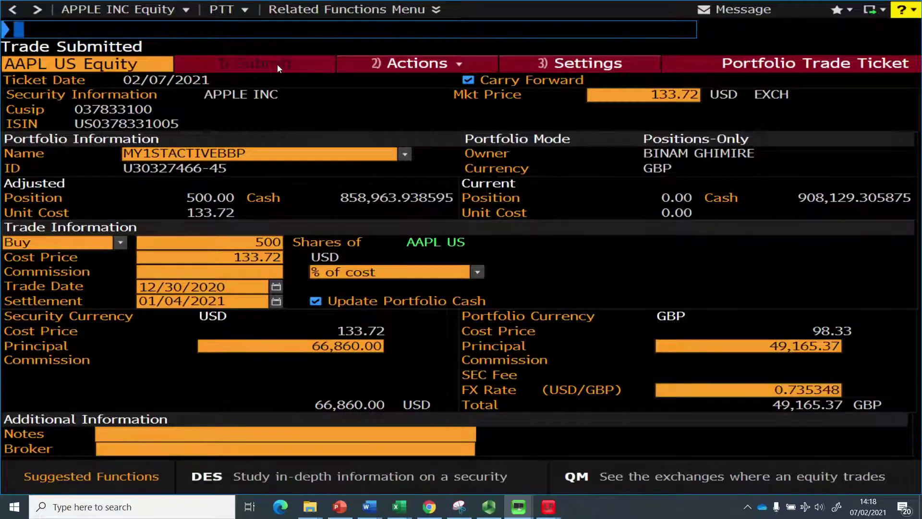
# Load AMZN US Equity into the trade ticket and enter 150 shares to buy.
pyautogui.click(142, 66)
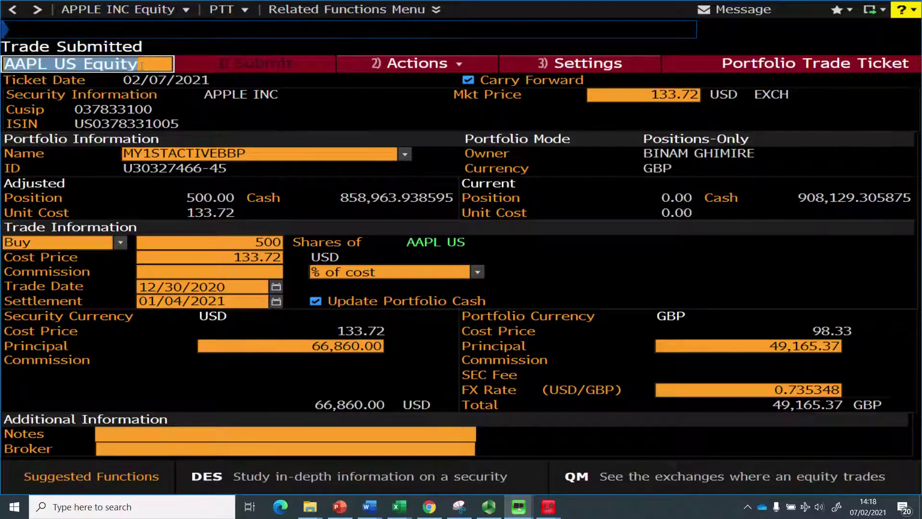
pyautogui.write('amzn')
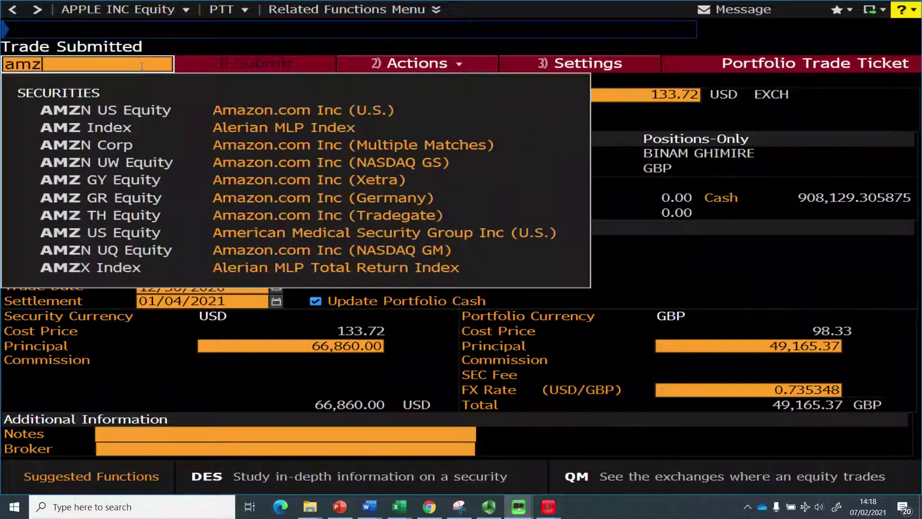
pyautogui.click(172, 111)
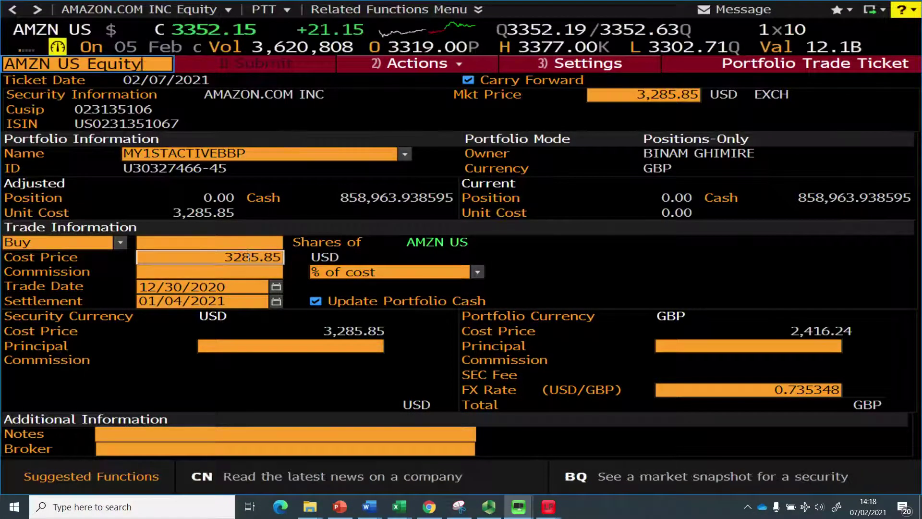
pyautogui.click(260, 245)
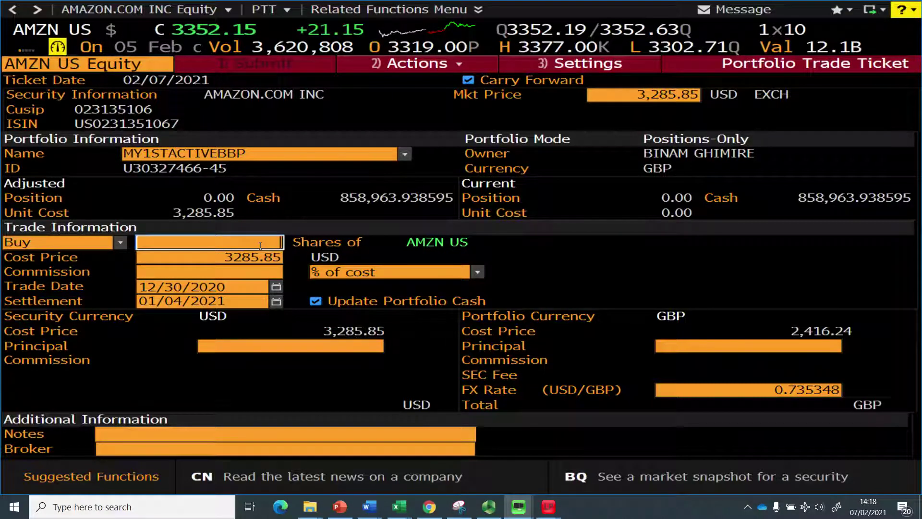
pyautogui.write('150')
# Set the trade date of the Amazon buy ticket to 12/10/2020.
pyautogui.click(184, 292)
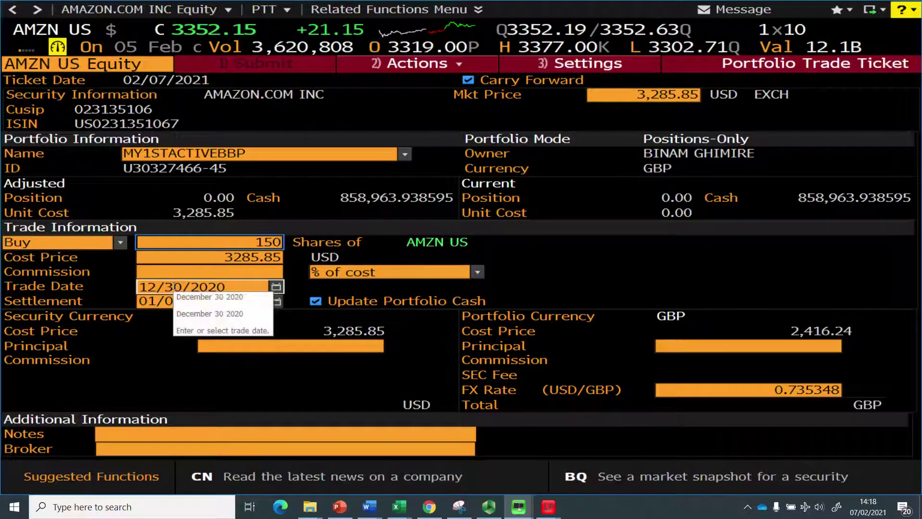
pyautogui.click(173, 287)
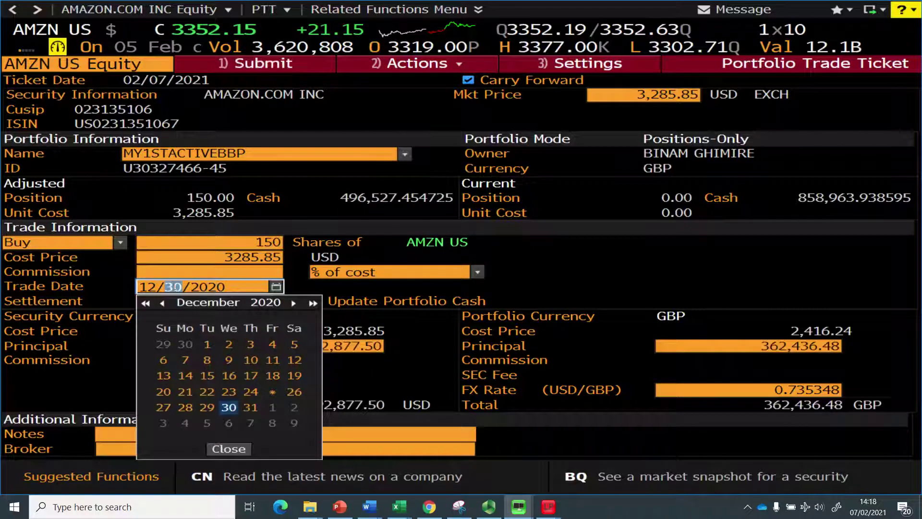
pyautogui.write('10')
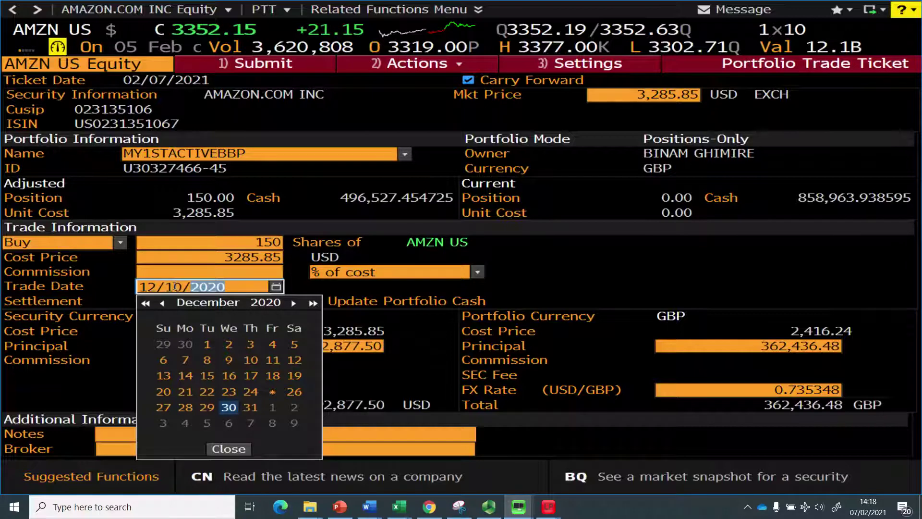
pyautogui.press('Return')
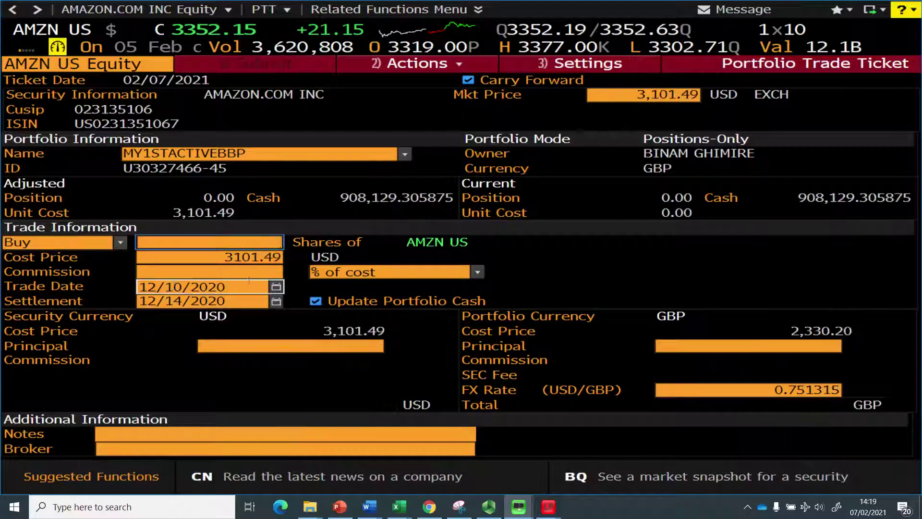
# Enter 50 shares to buy on the AMZN US ticket and submit the trade.
pyautogui.write('50')
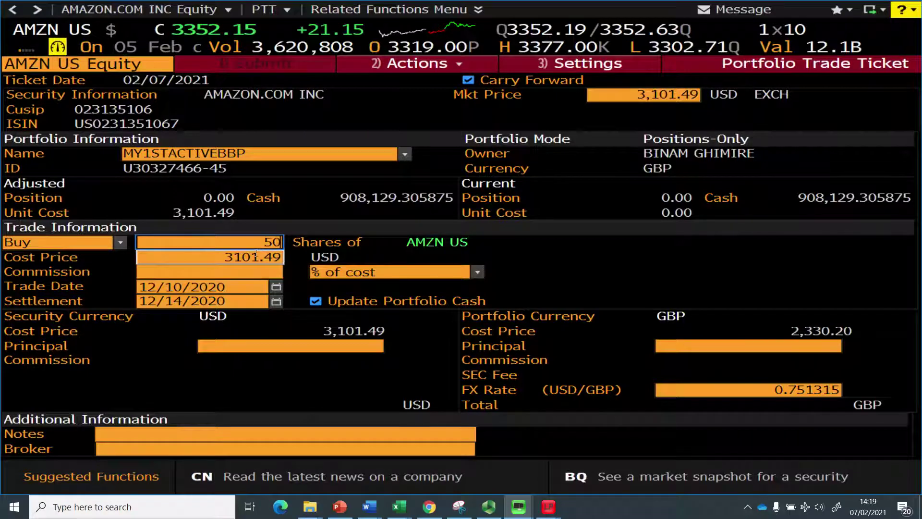
pyautogui.press('Return')
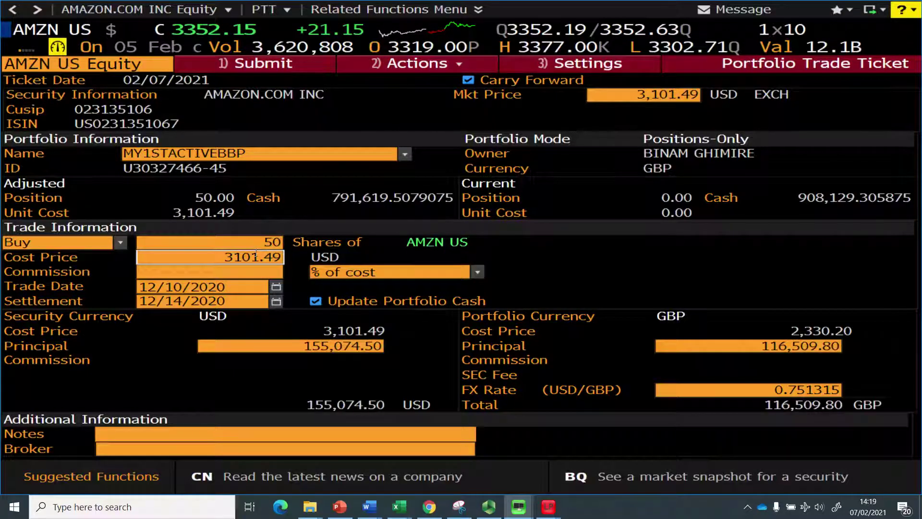
pyautogui.click(289, 62)
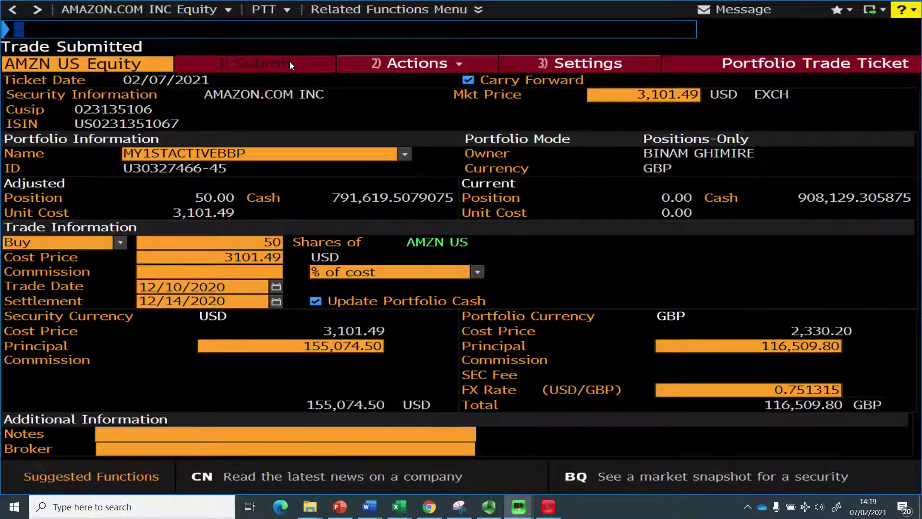
# Load MSFT US Equity into the trade ticket and set its trade date to 12/23/2020.
pyautogui.click(97, 72)
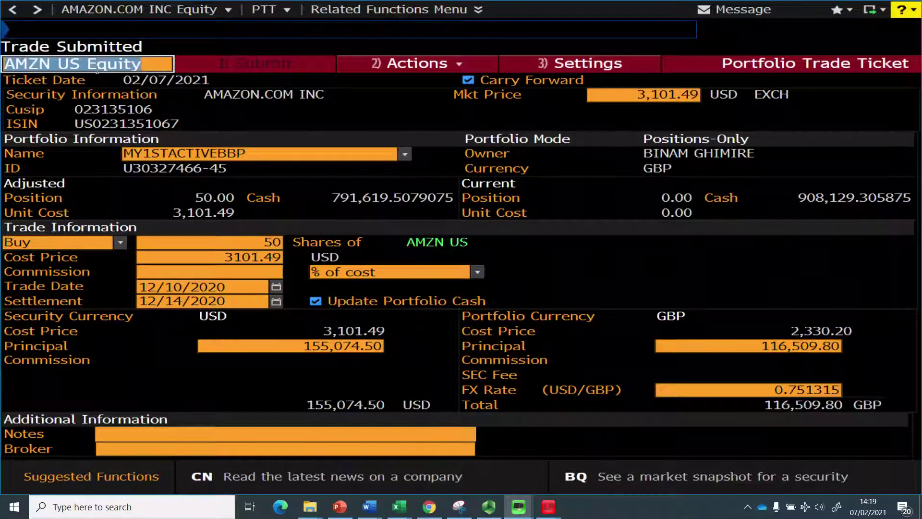
pyautogui.write('msft')
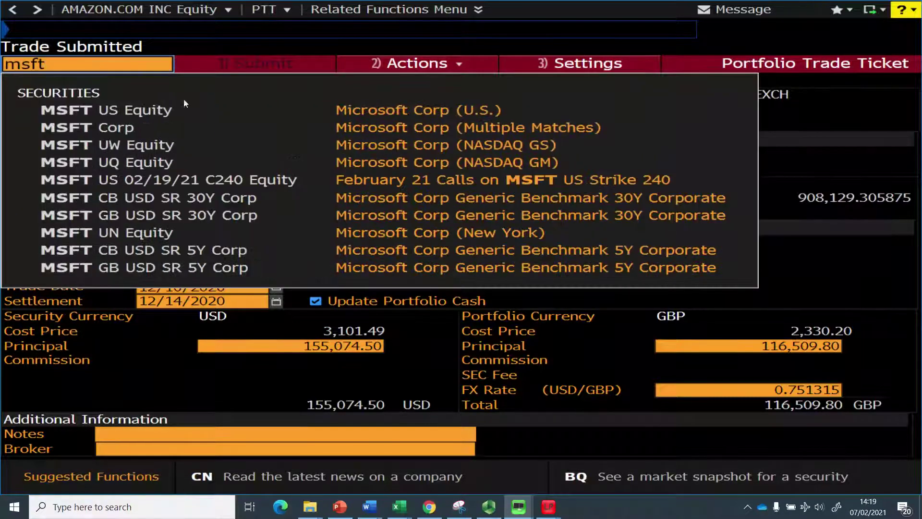
pyautogui.click(183, 114)
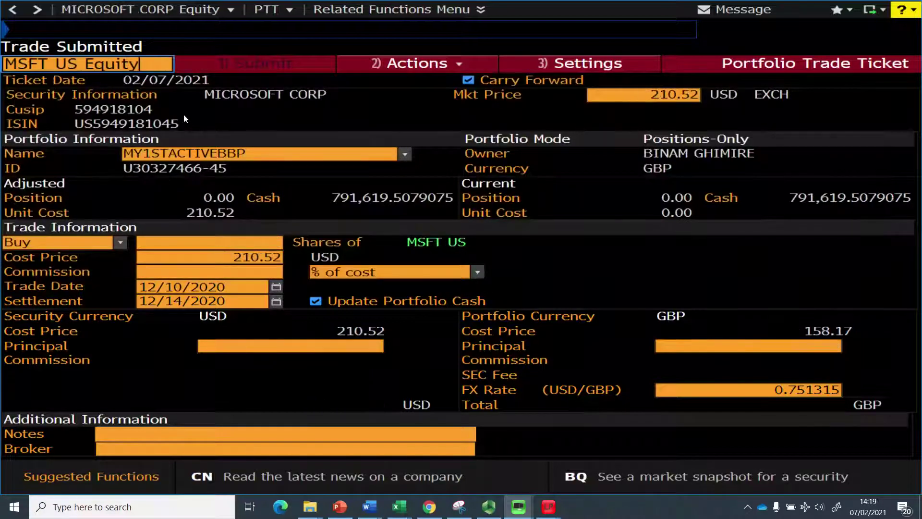
pyautogui.click(170, 287)
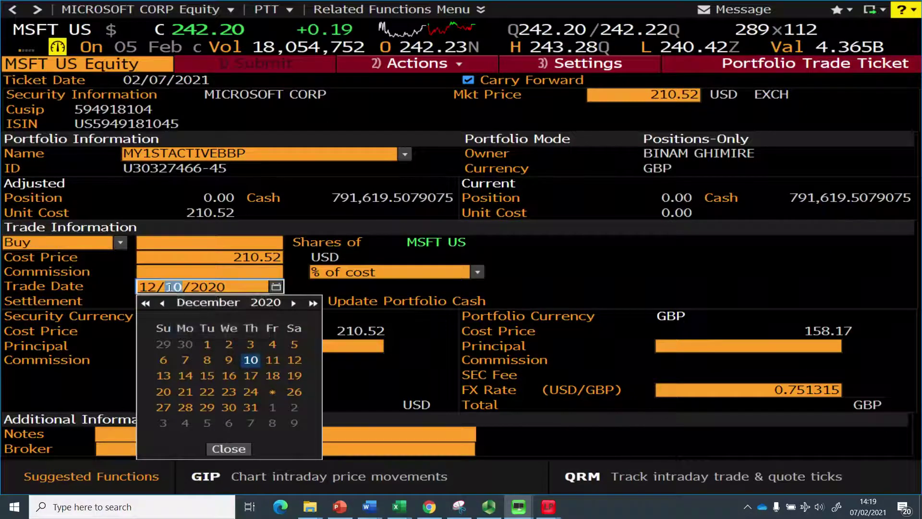
pyautogui.write('23')
pyautogui.press('Return')
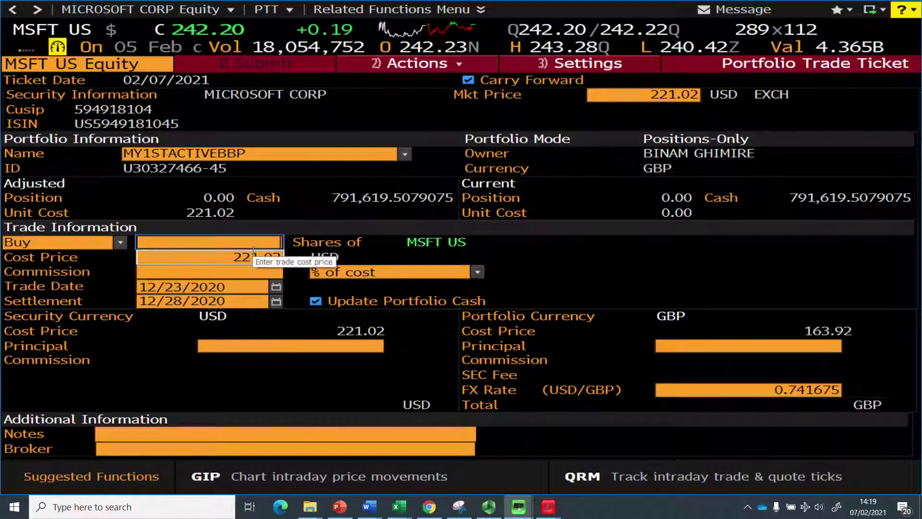
# Enter 1000 shares to buy on the MSFT US ticket and submit the trade.
pyautogui.write('1000')
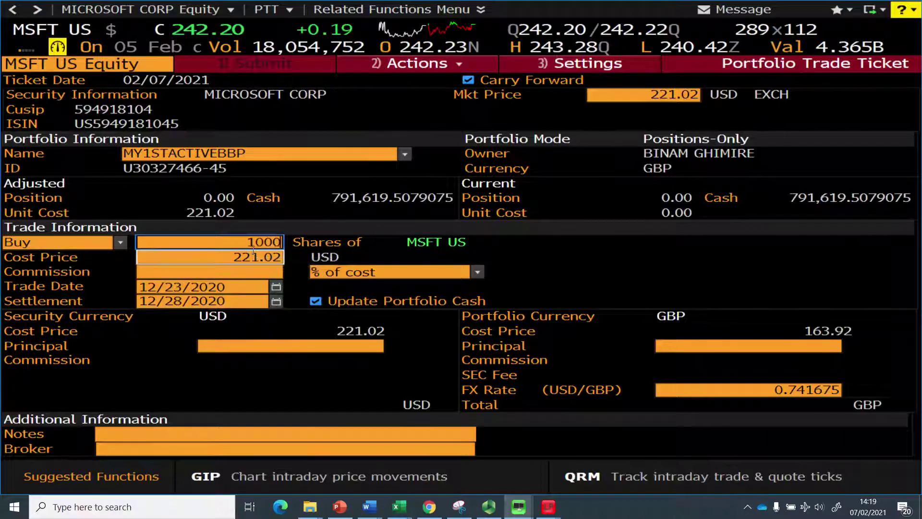
pyautogui.press('Return')
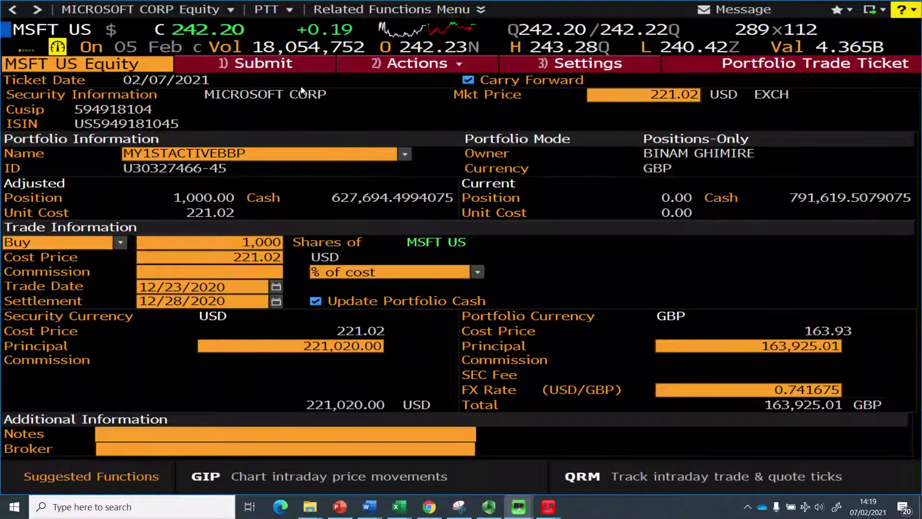
pyautogui.click(289, 66)
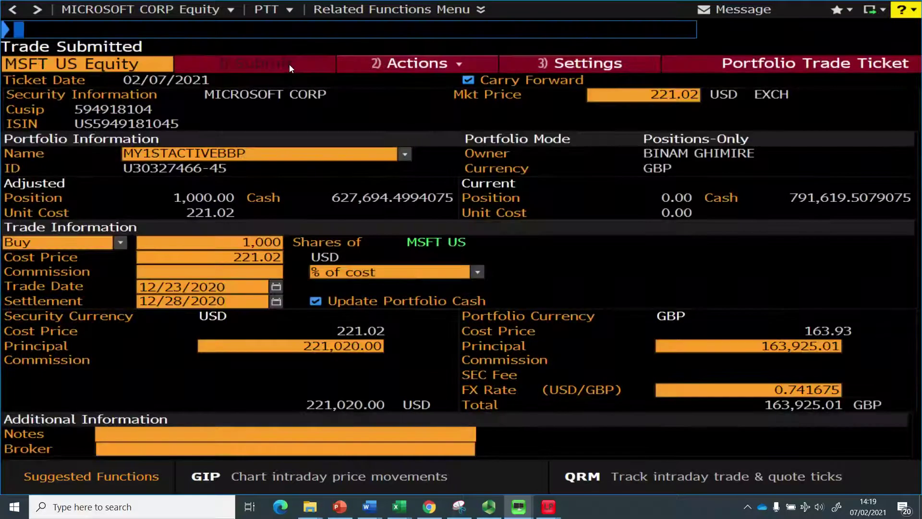
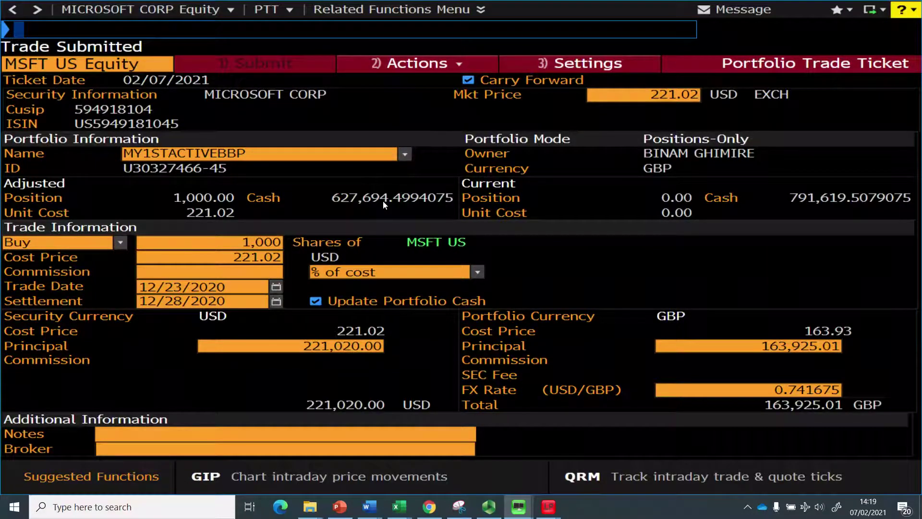
# Load GOOG US Equity, the Alphabet class C stock, into the trade ticket.
pyautogui.click(105, 65)
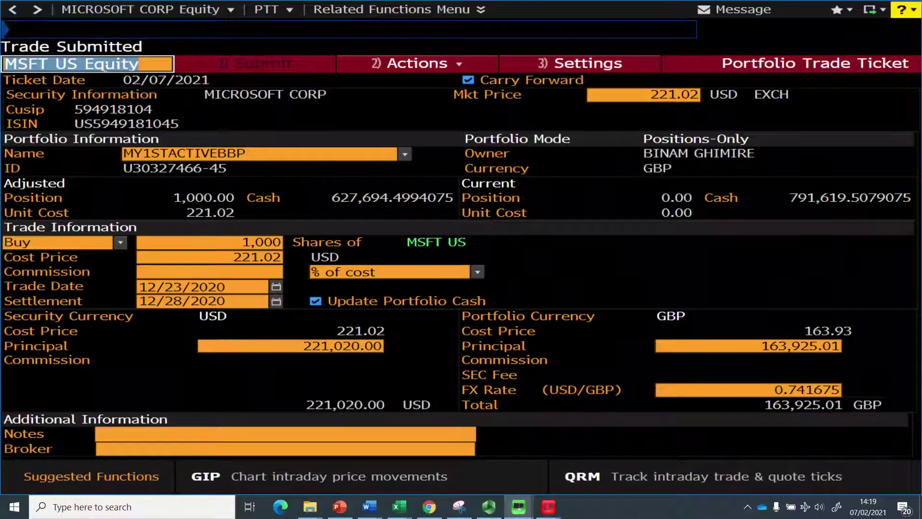
pyautogui.write('goog')
pyautogui.press('Down')
pyautogui.press('Return')
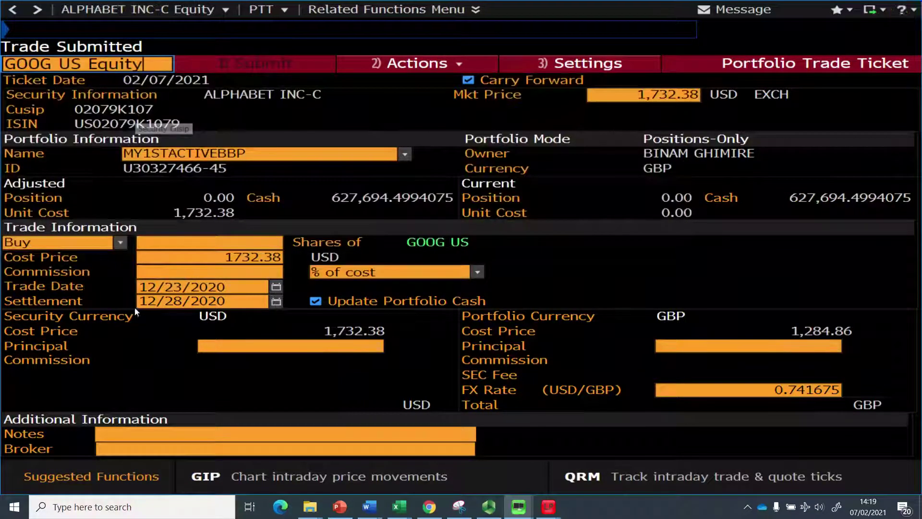
# Set the GOOG US ticket's trade date to 01/03/2021 and enter 200 shares to buy.
pyautogui.click(153, 286)
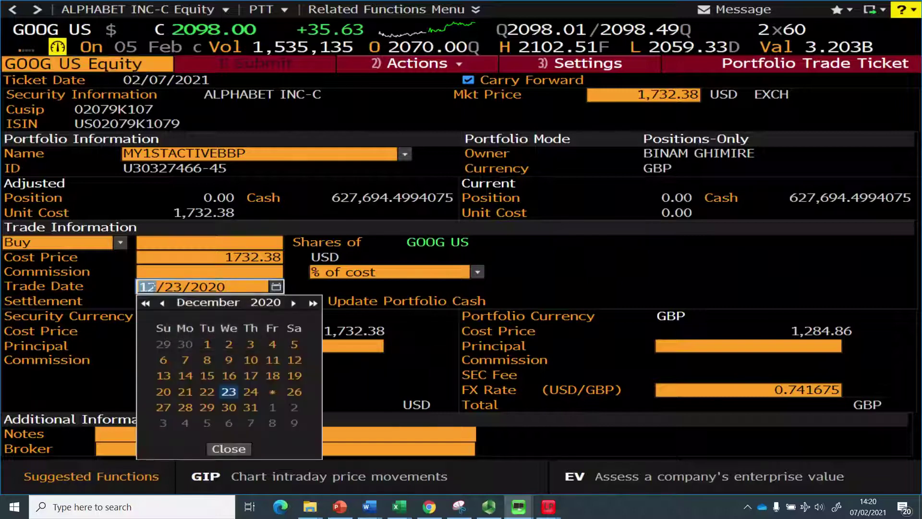
pyautogui.write('01/03/2021')
pyautogui.press('Return')
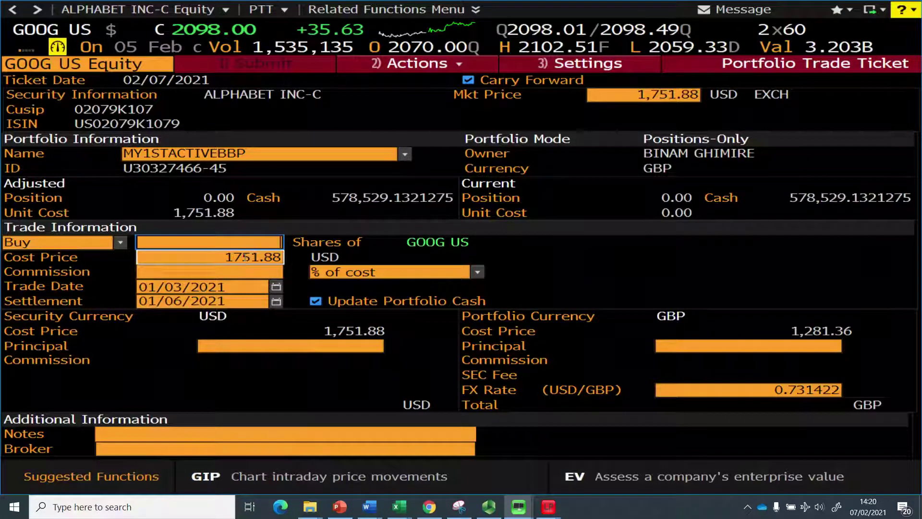
pyautogui.write('200')
pyautogui.click(245, 257)
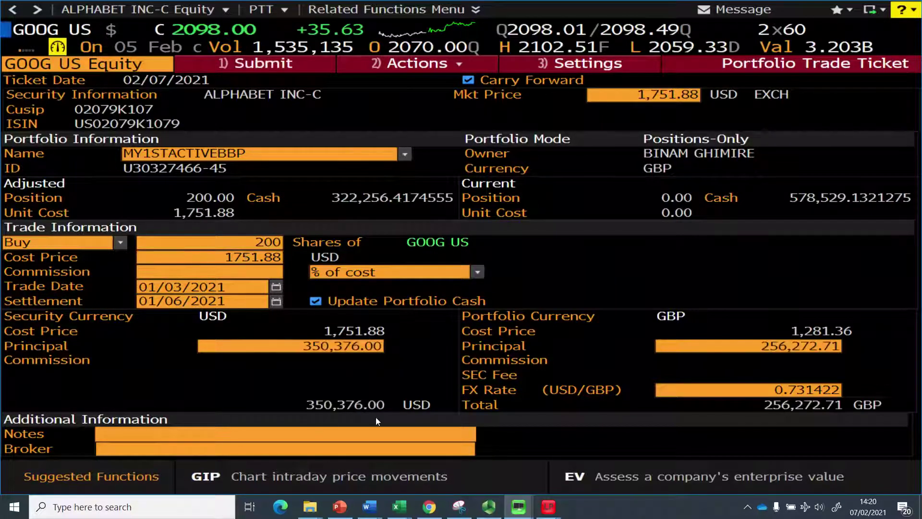
# Submit the GOOG US trade and load the MSFT 3.3 02/06/2027 Corp bond into the trade ticket.
pyautogui.click(281, 65)
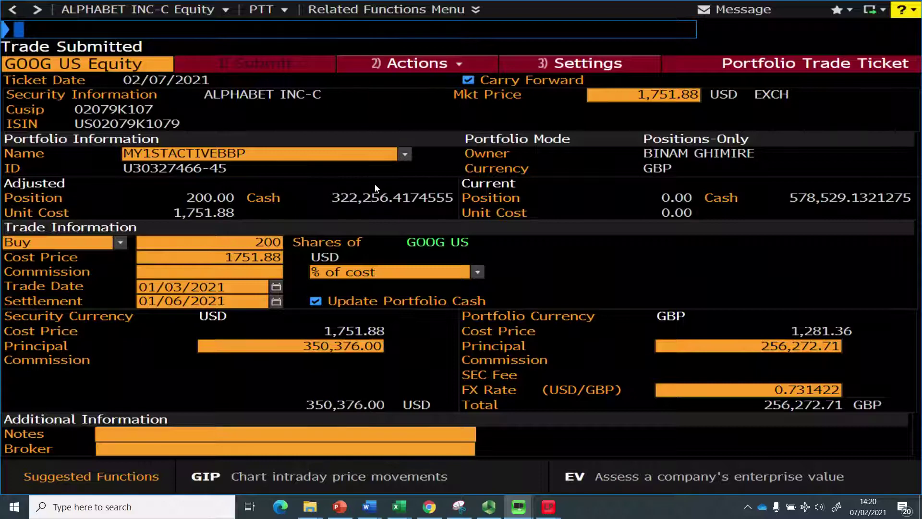
pyautogui.click(122, 61)
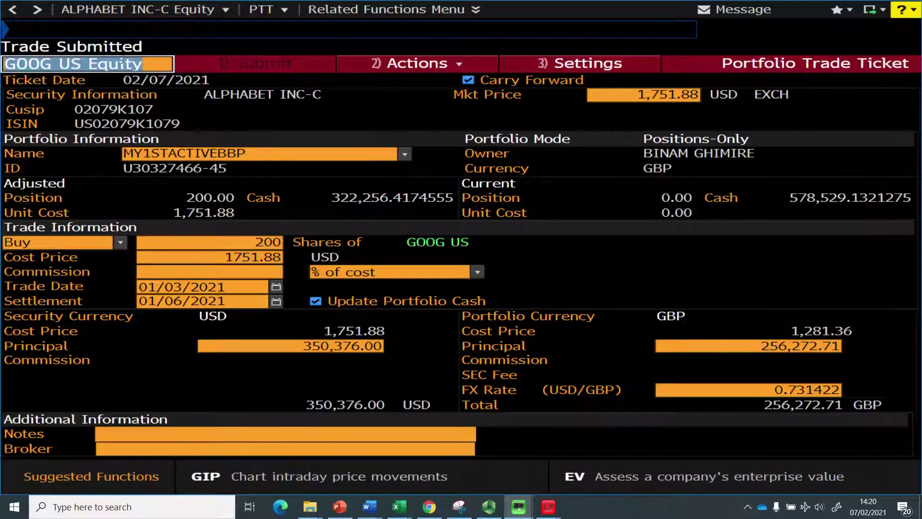
pyautogui.write('msft')
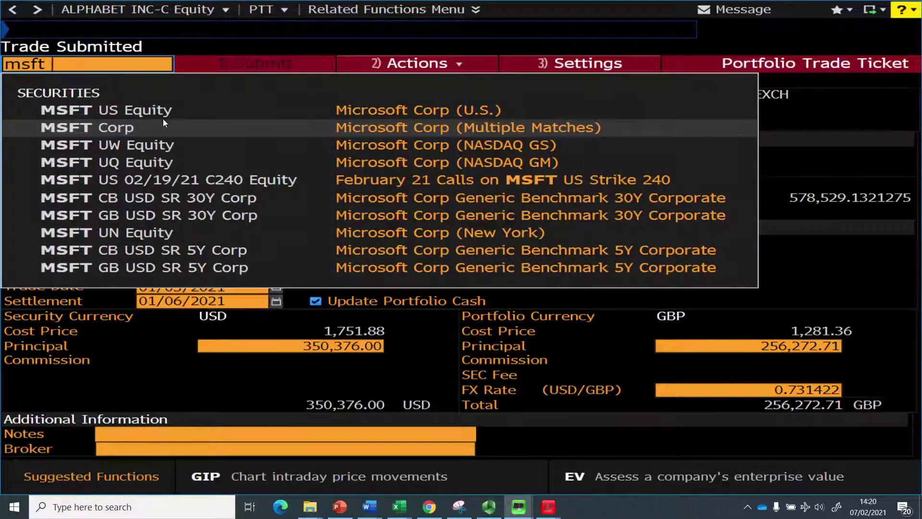
pyautogui.write('3')
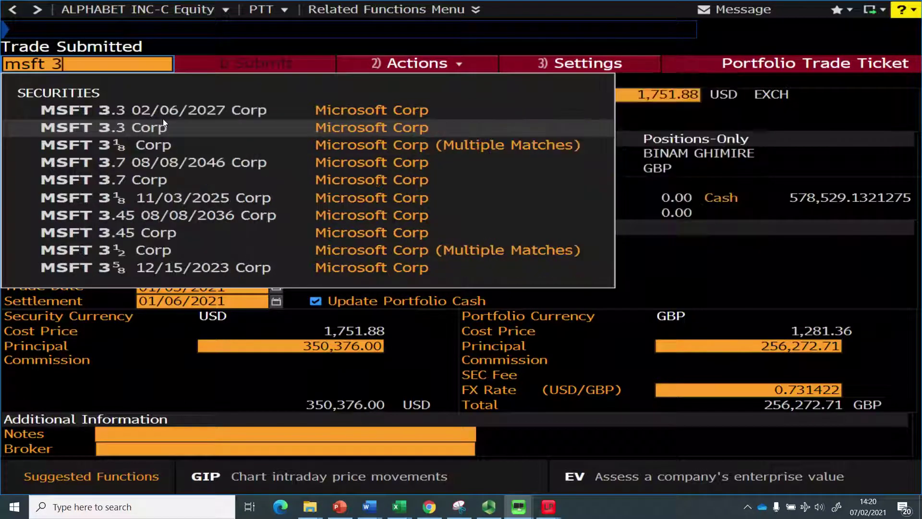
pyautogui.click(212, 110)
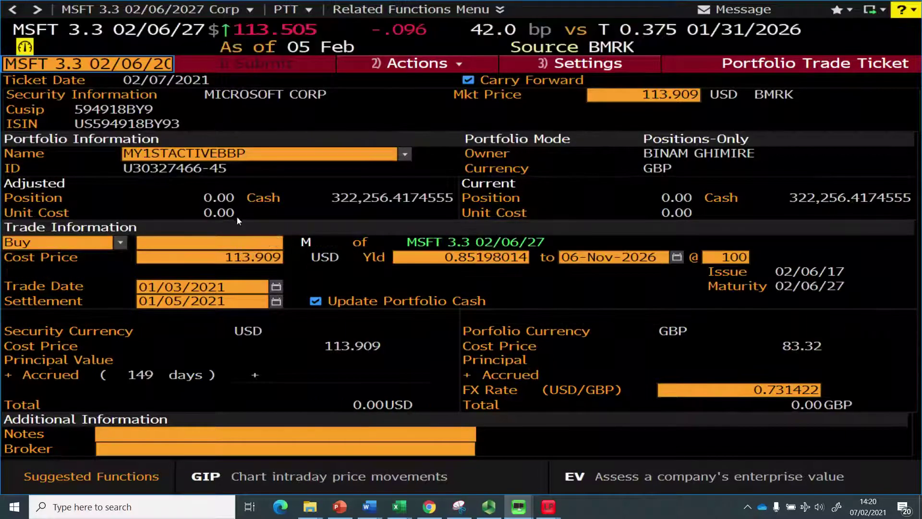
# Enter 200 M to buy on the MSFT 3.3 02/06/27 bond ticket and submit the trade.
pyautogui.click(253, 243)
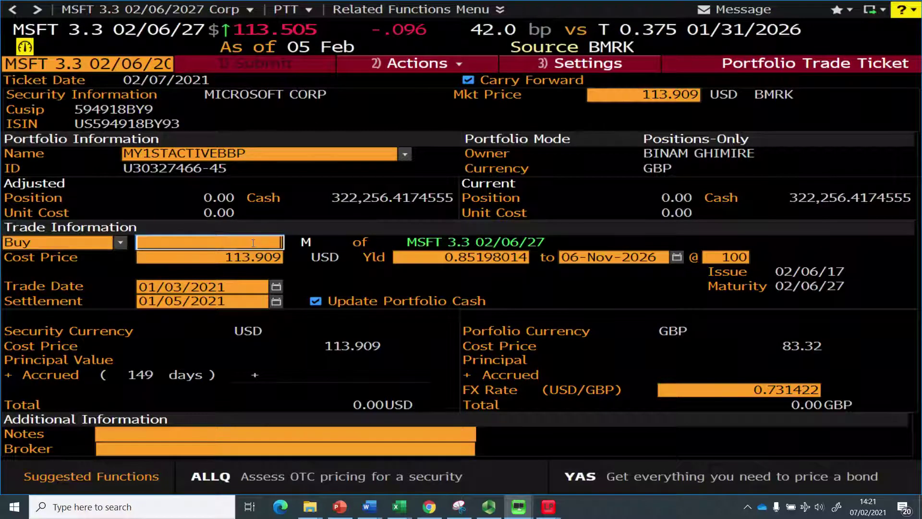
pyautogui.write('200')
pyautogui.press('Return')
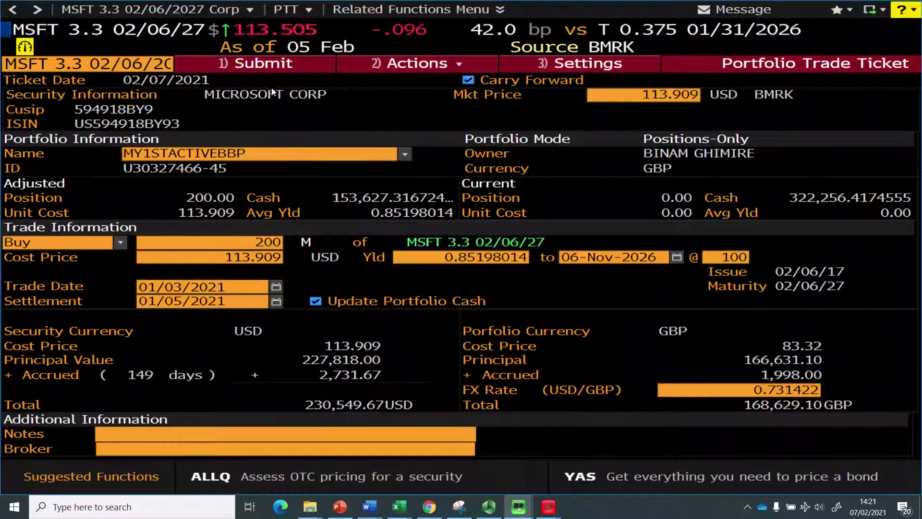
pyautogui.click(273, 64)
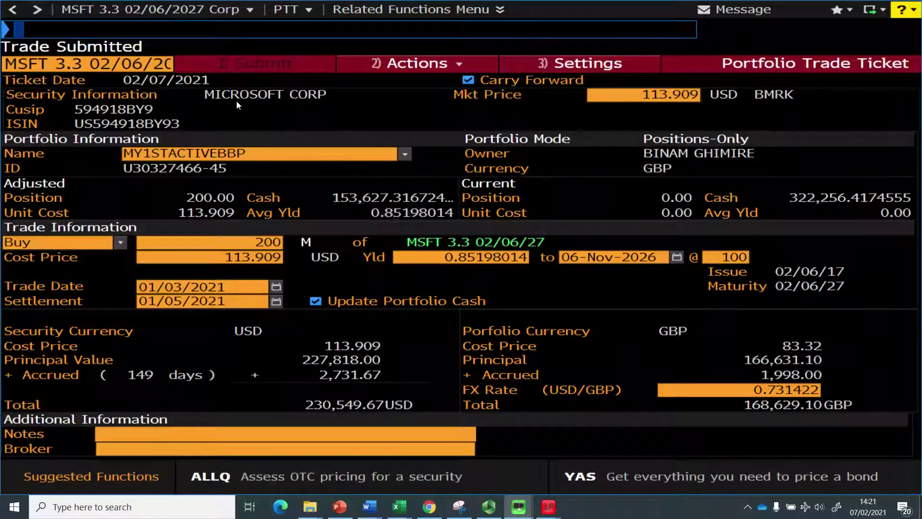
# Load the TSLA 5.3 08/15/2025 REGS Corp bond into the trade ticket.
pyautogui.click(113, 61)
pyautogui.click(113, 61)
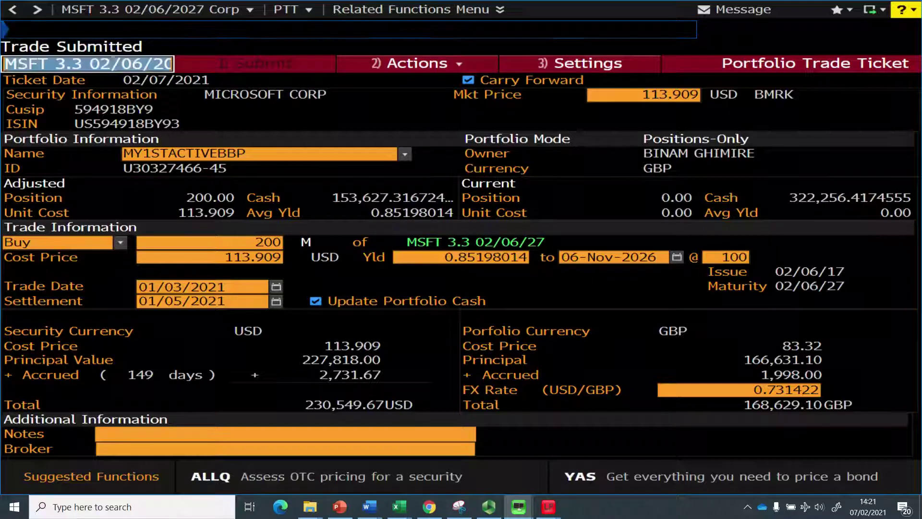
pyautogui.write('t')
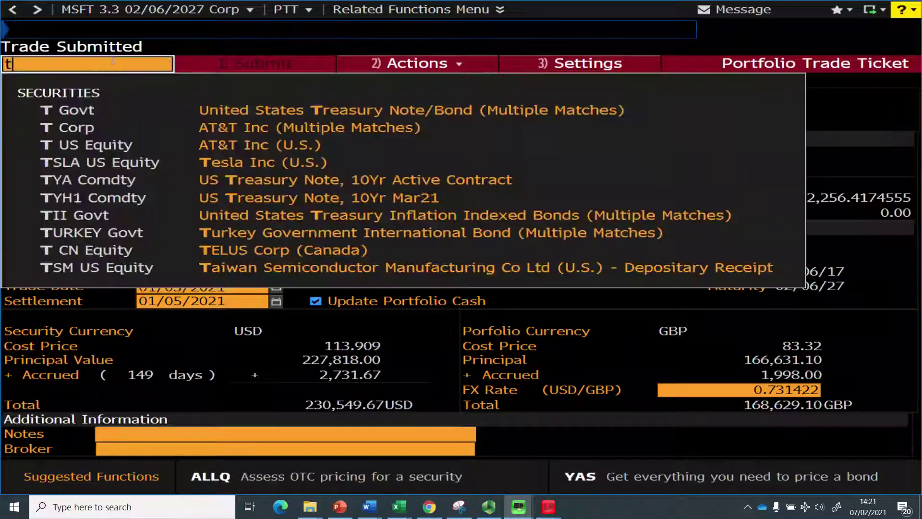
pyautogui.write('sla 5')
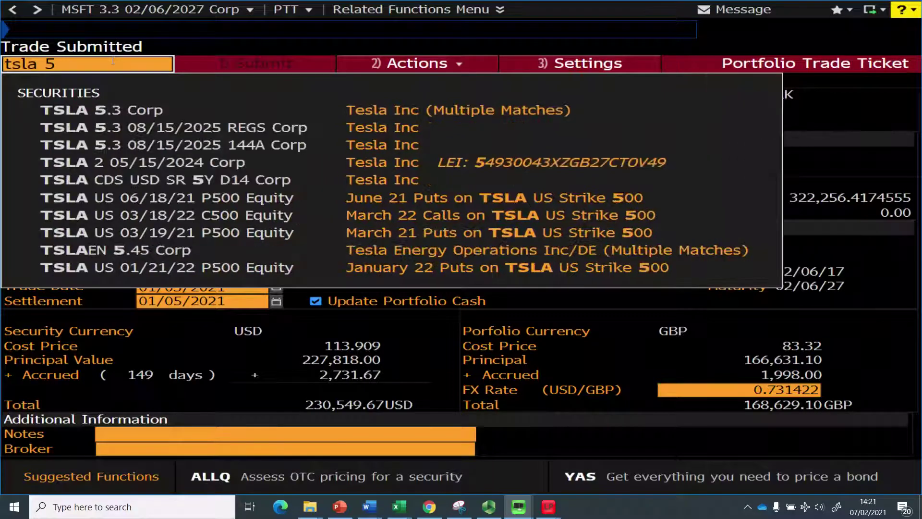
pyautogui.click(207, 128)
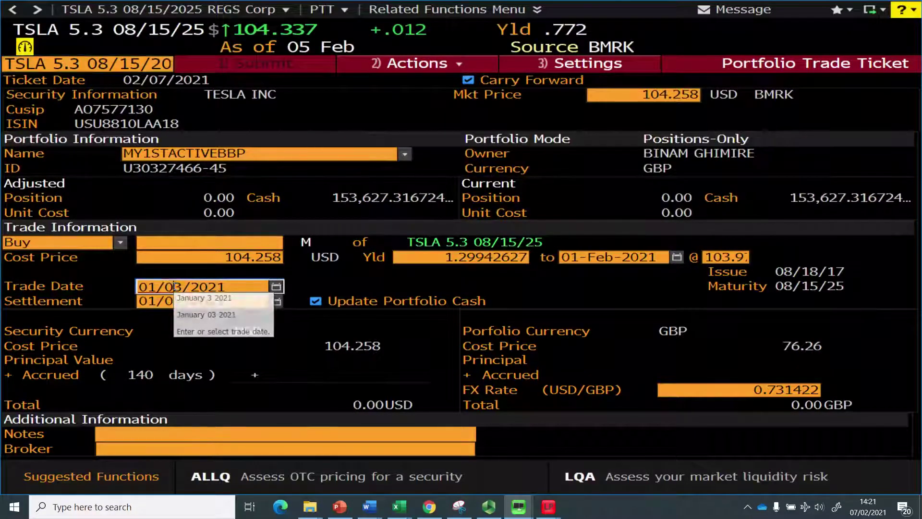
# Submit a purchase of 30 M of the TSLA 5.3 08/15/25 bond with trade date 01/31/2021.
pyautogui.click(177, 287)
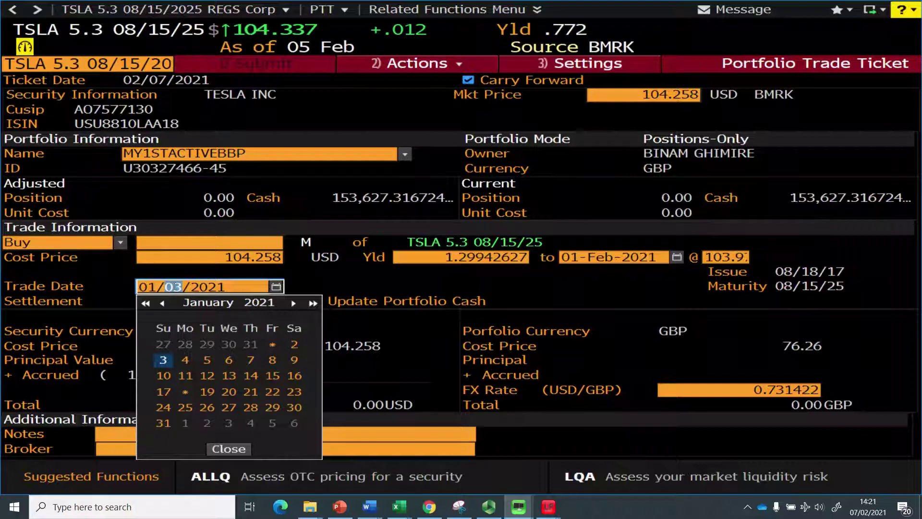
pyautogui.write('31')
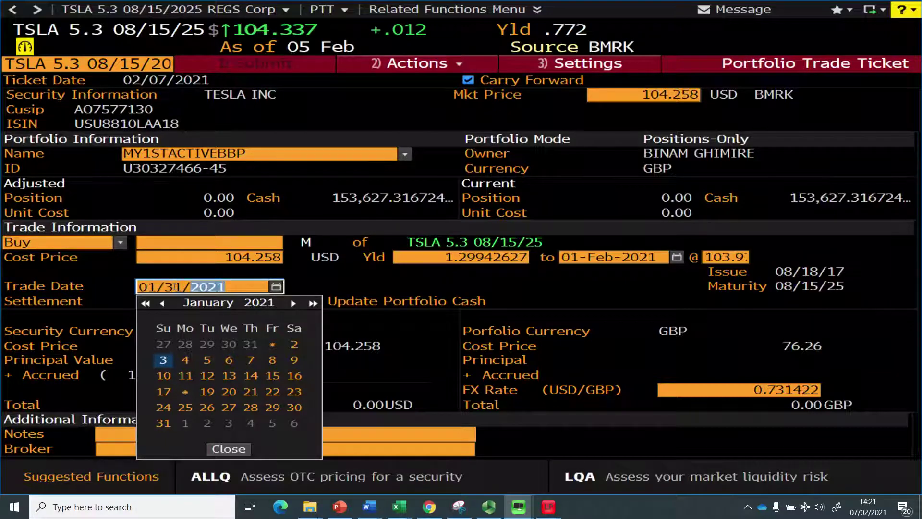
pyautogui.press('Return')
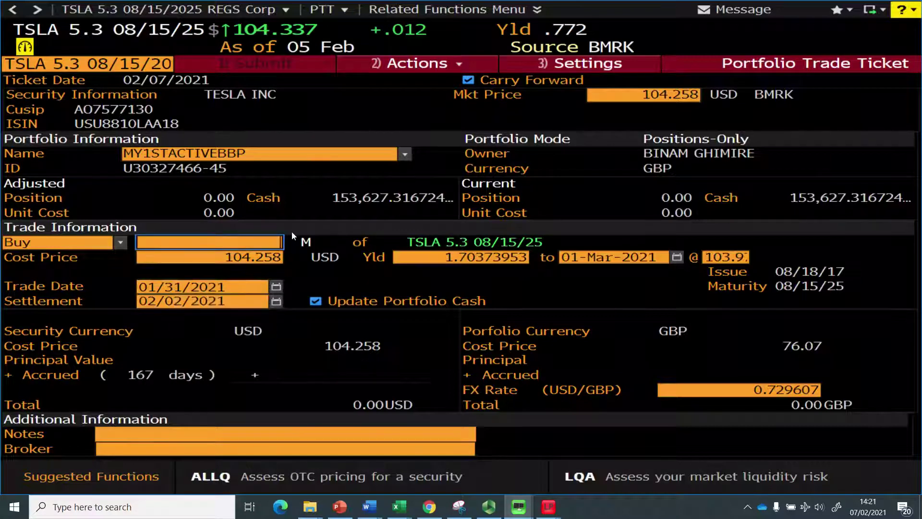
pyautogui.press('Return')
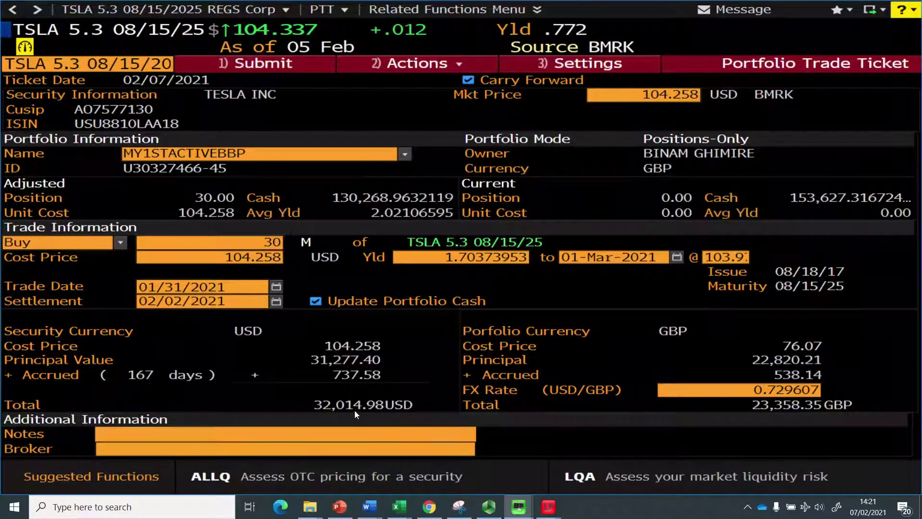
pyautogui.click(286, 64)
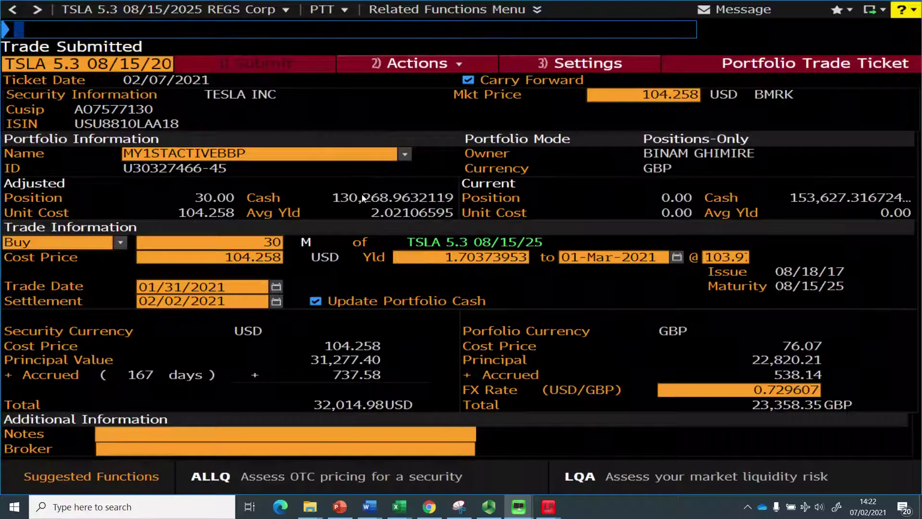
# Load NFLX US Equity, the Netflix stock, into the trade ticket.
pyautogui.click(93, 59)
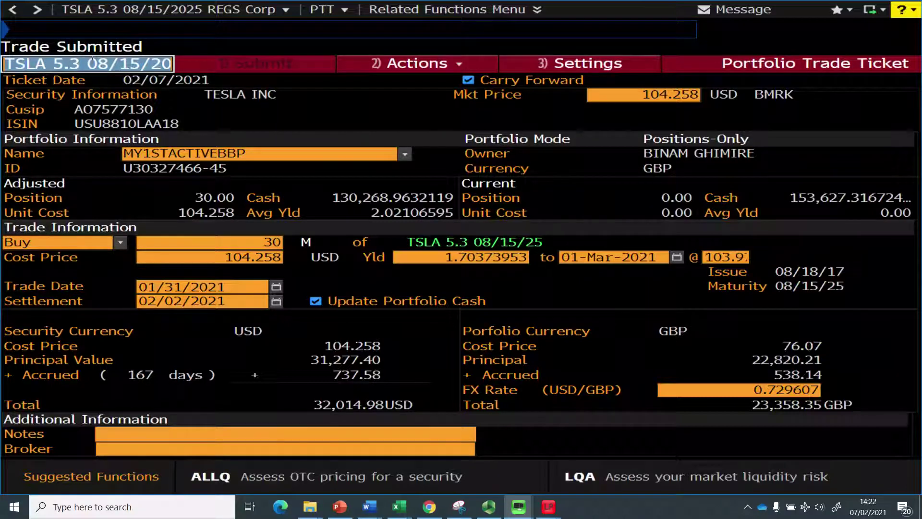
pyautogui.write('netfl')
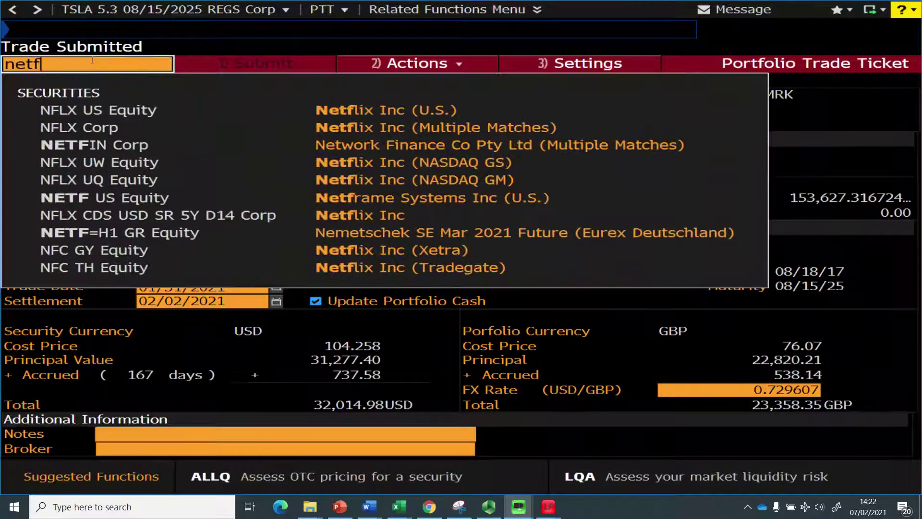
pyautogui.click(151, 114)
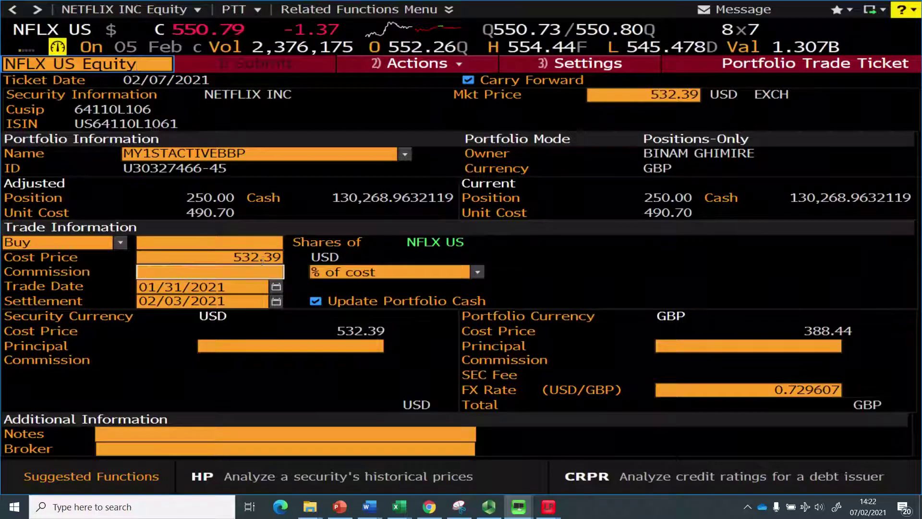
# Enter 10 shares to buy on the NFLX US ticket and set its trade date to 02/01/2021.
pyautogui.click(270, 242)
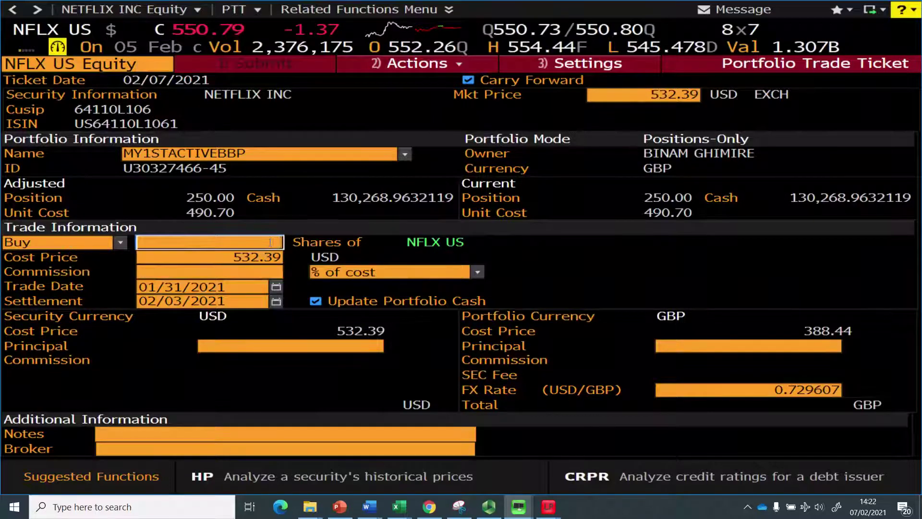
pyautogui.write('10')
pyautogui.click(154, 287)
pyautogui.write('02/01')
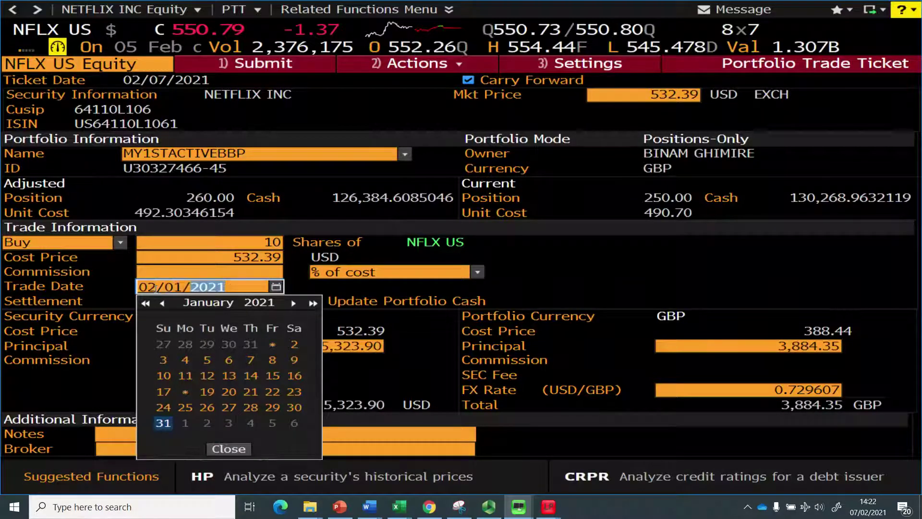
pyautogui.press('Return')
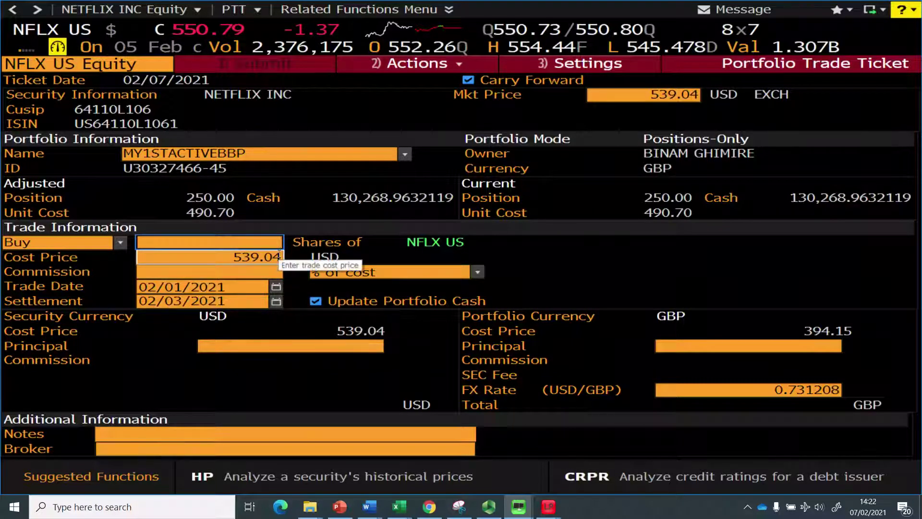
# Enter 20 shares to buy on the NFLX US ticket and submit the trade.
pyautogui.write('20')
pyautogui.press('Return')
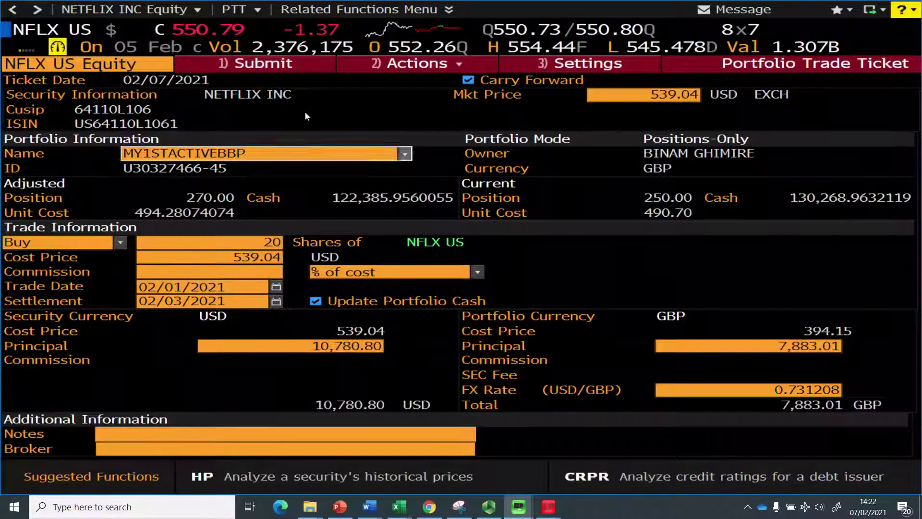
pyautogui.click(288, 62)
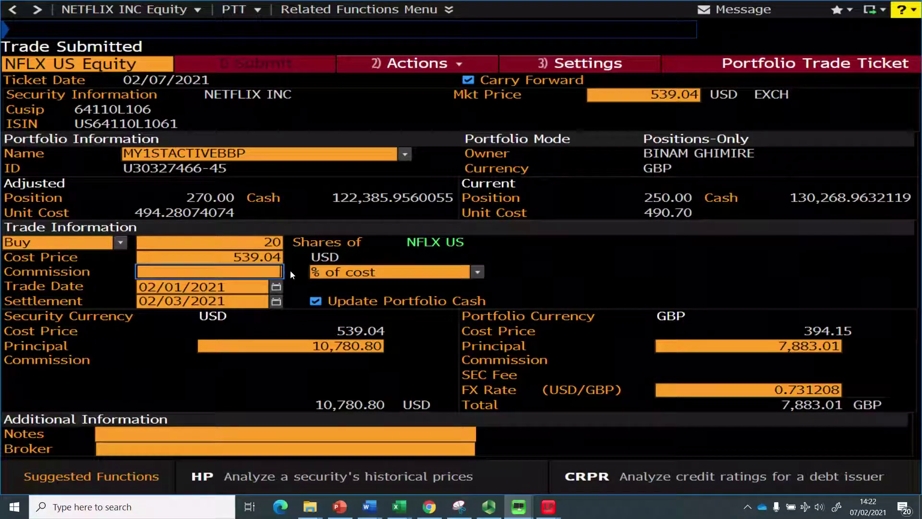
# Open the Portfolio Administration function with the PRTU command.
pyautogui.click(52, 31)
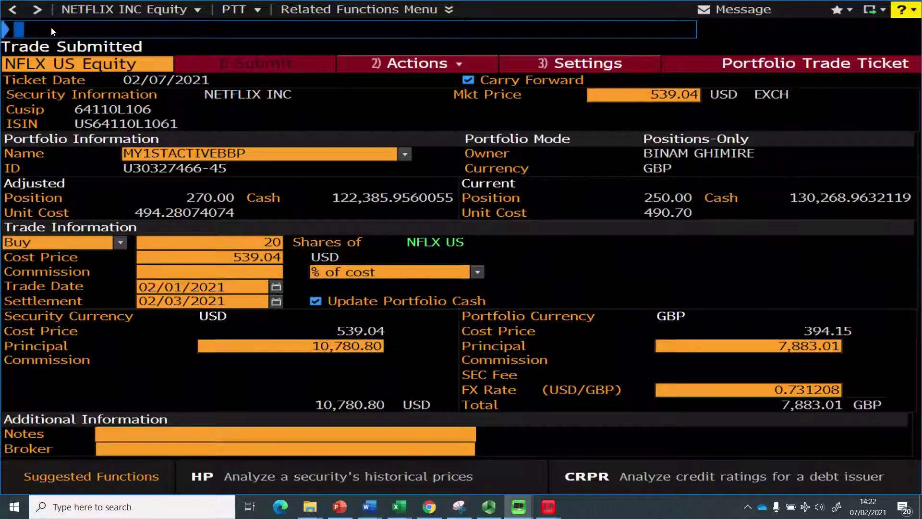
pyautogui.write('PRTU')
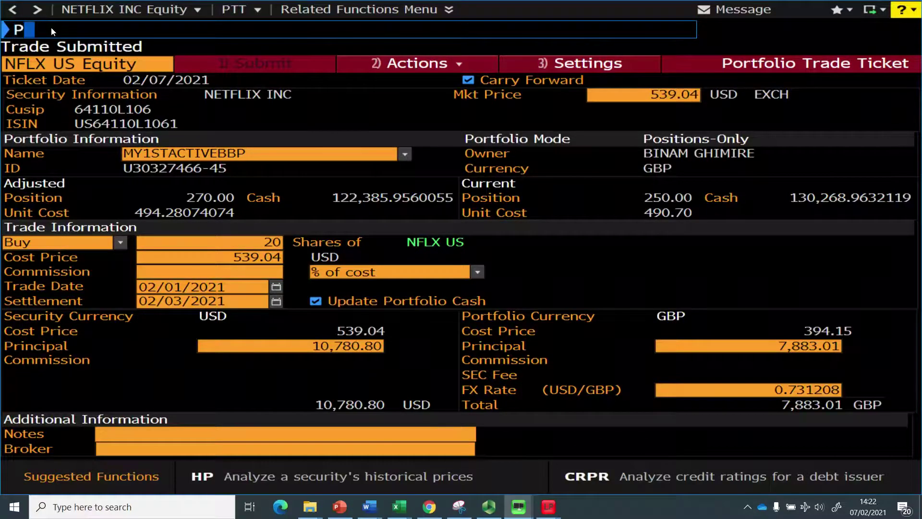
pyautogui.press('Return')
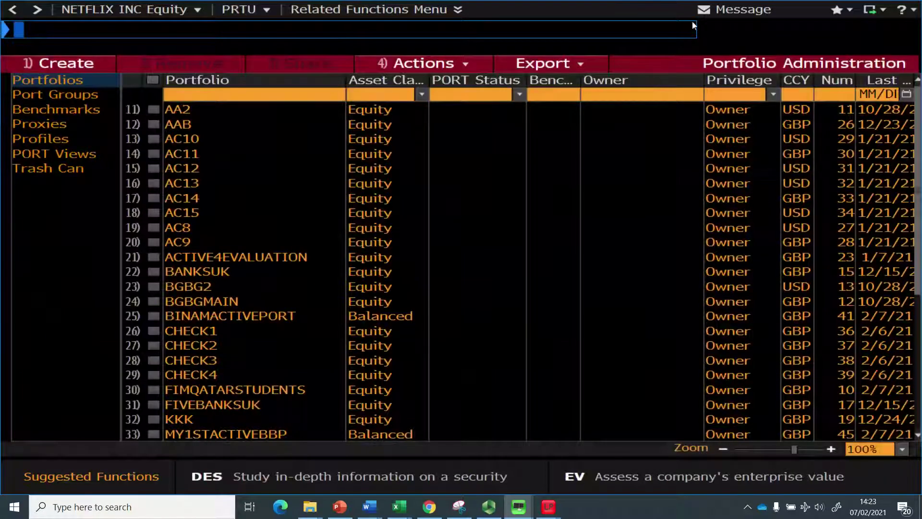
# Sort the portfolio list by last update with the newest first, and open the MY1STACTIVEBBP portfolio.
pyautogui.click(874, 84)
pyautogui.click(874, 84)
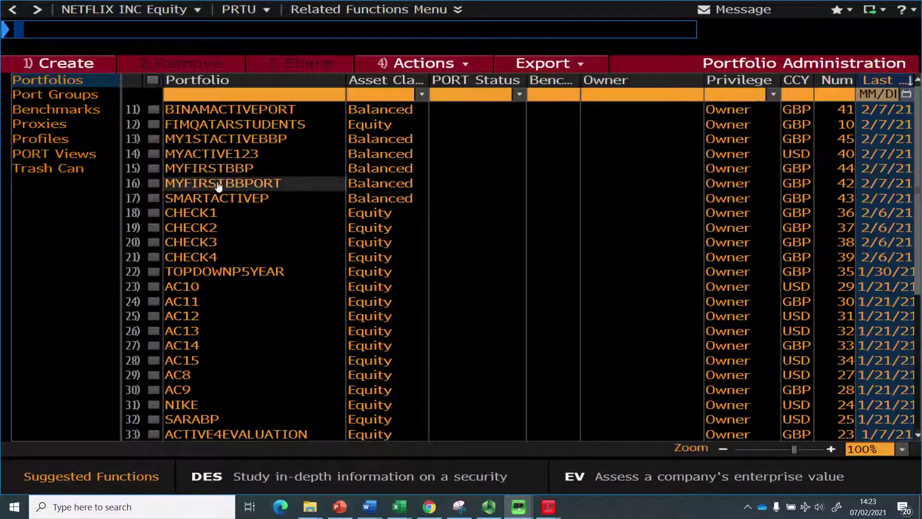
pyautogui.click(219, 141)
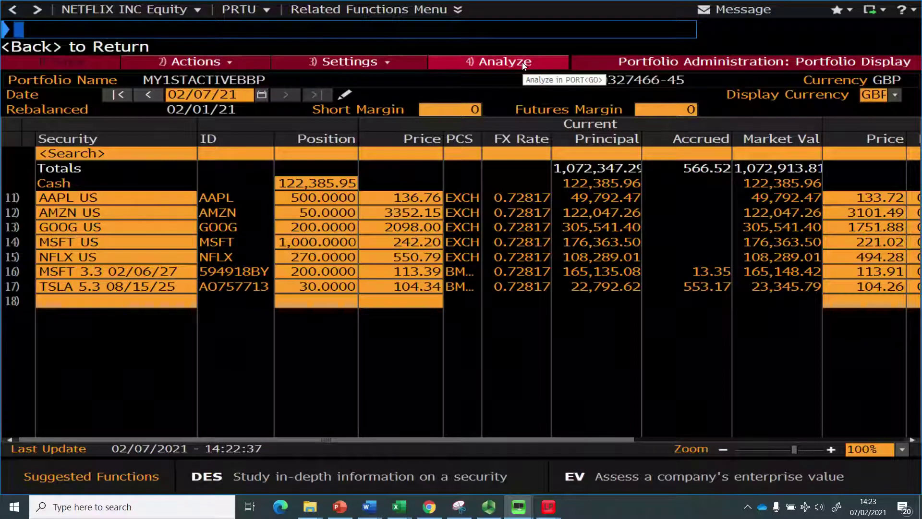
# Open PORT analytics for MY1STACTIVEBBP and show the Statistical Summary of its performance.
pyautogui.write('PORT')
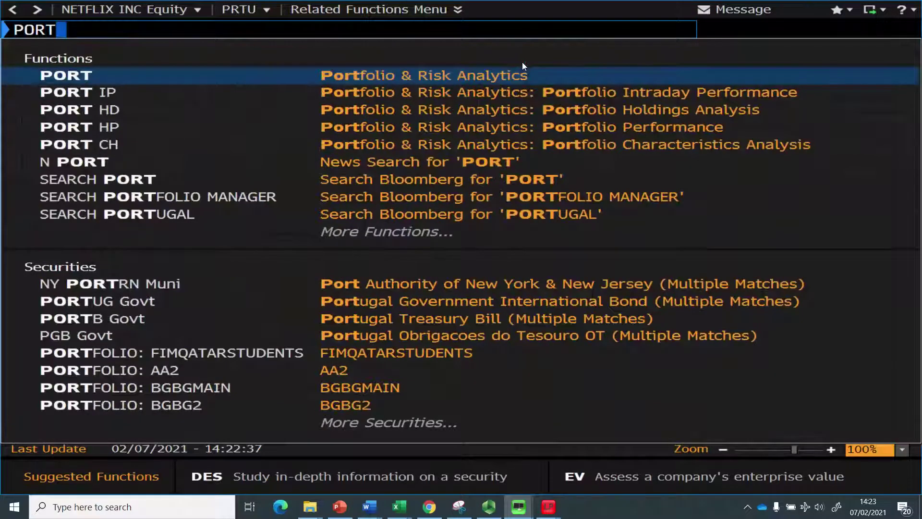
pyautogui.press('Return')
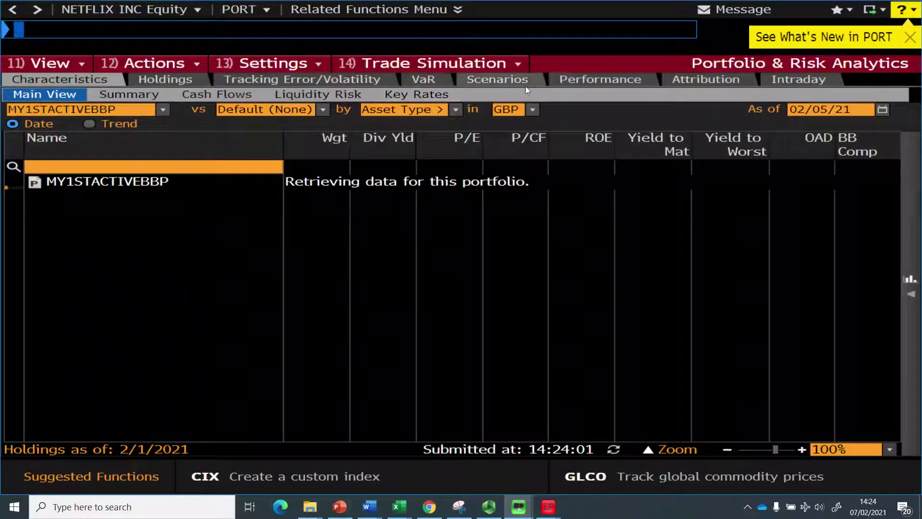
pyautogui.click(609, 82)
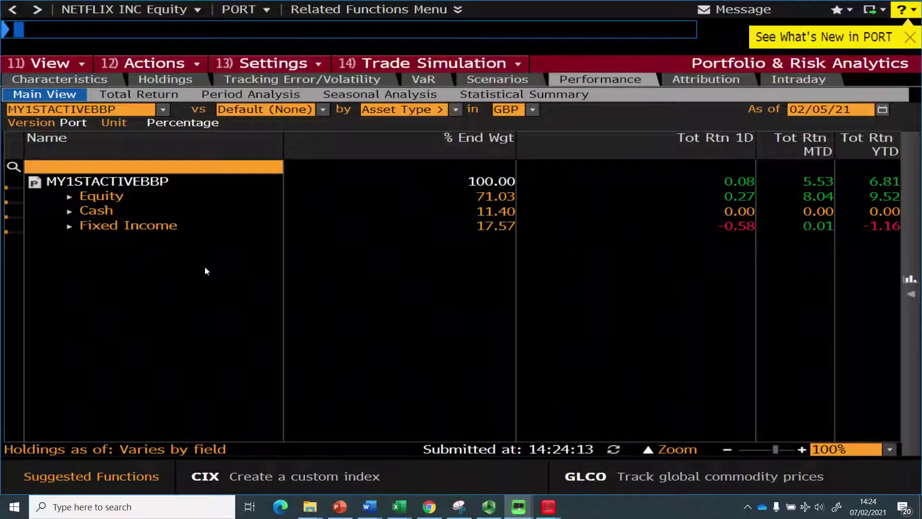
pyautogui.click(531, 94)
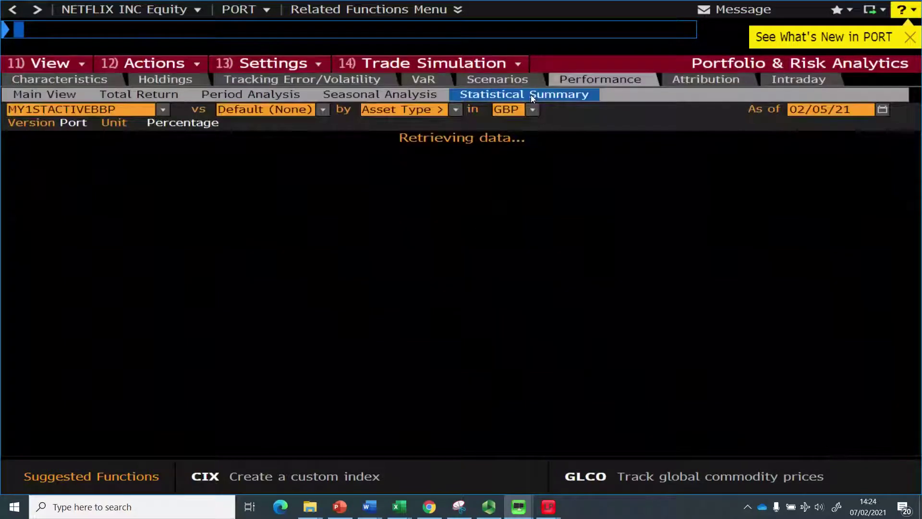
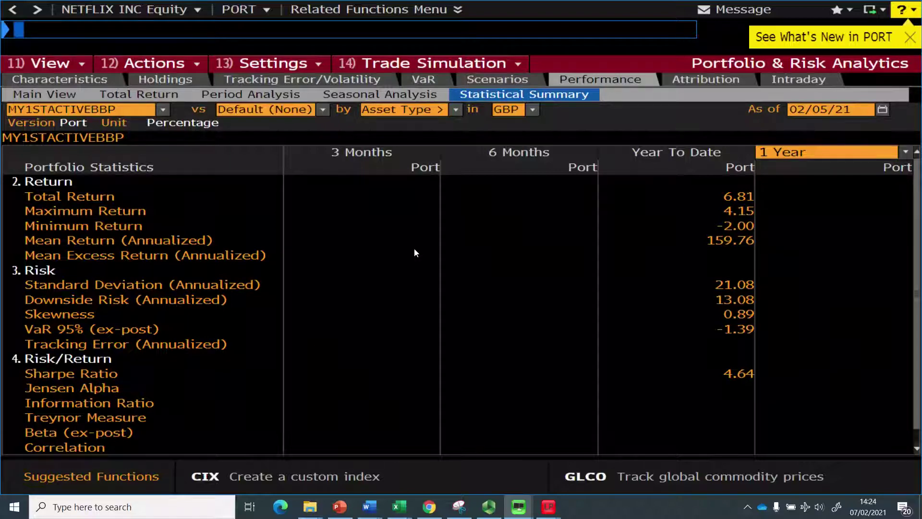
# Open the Portfolio Administration list with the PRTU command and look at the holdings of the MYACTIVE123 portfolio.
pyautogui.write('PRTU')
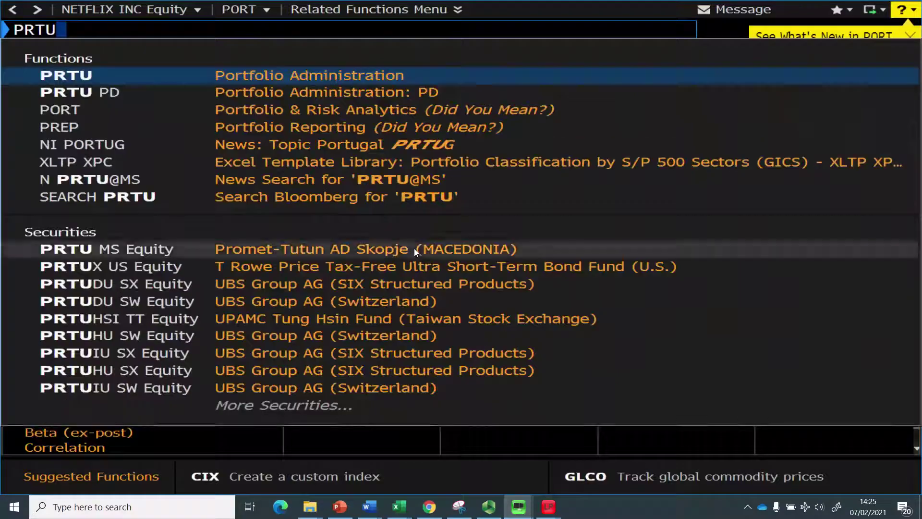
pyautogui.press('Return')
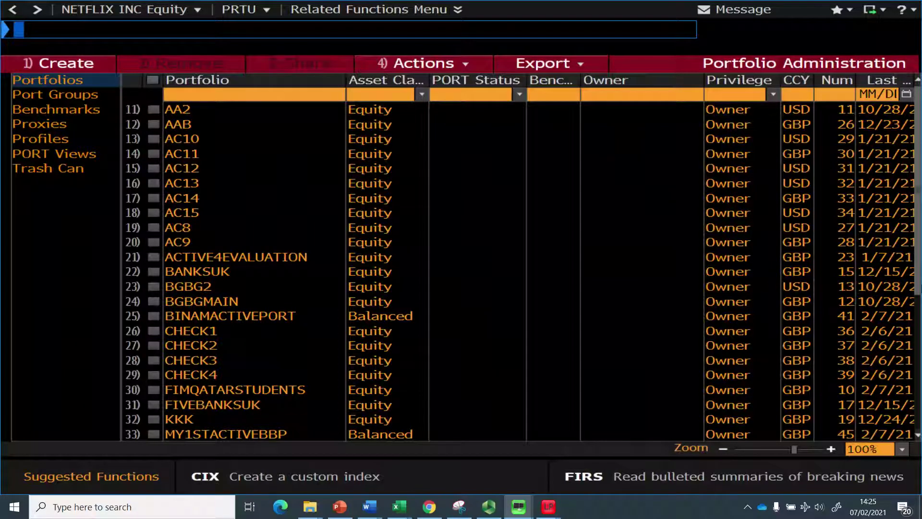
pyautogui.scroll(-3, 523, 272)
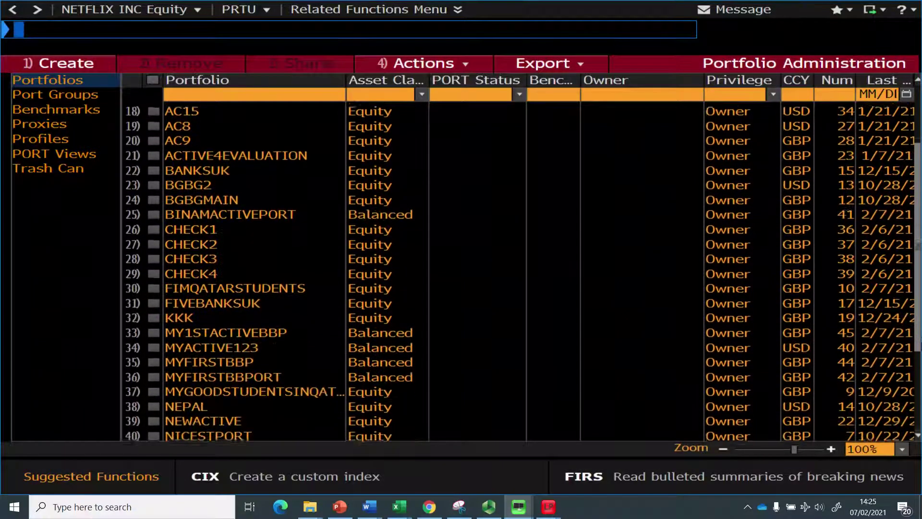
pyautogui.scroll(-3, 523, 272)
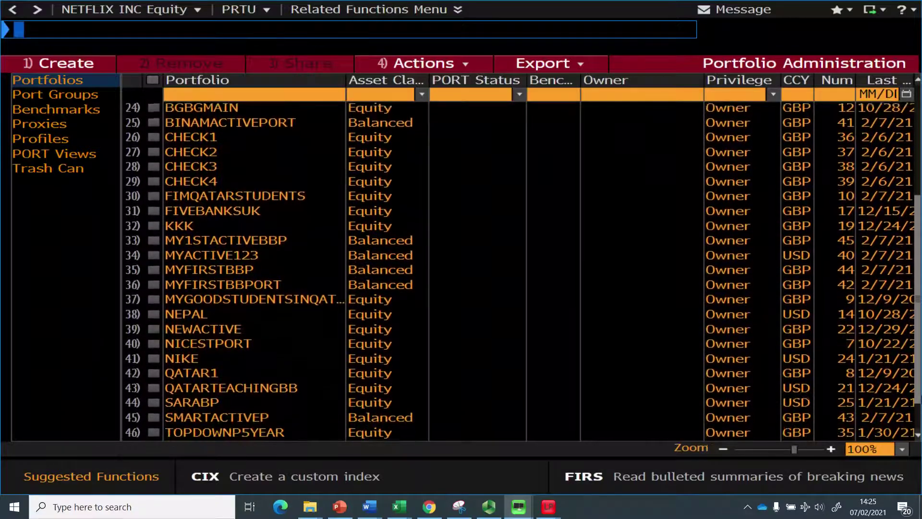
pyautogui.scroll(-2, 523, 272)
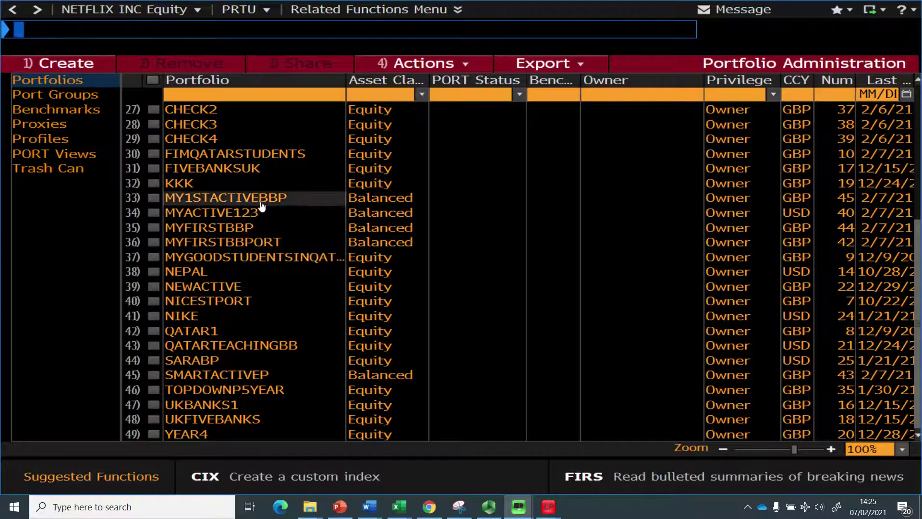
pyautogui.click(237, 214)
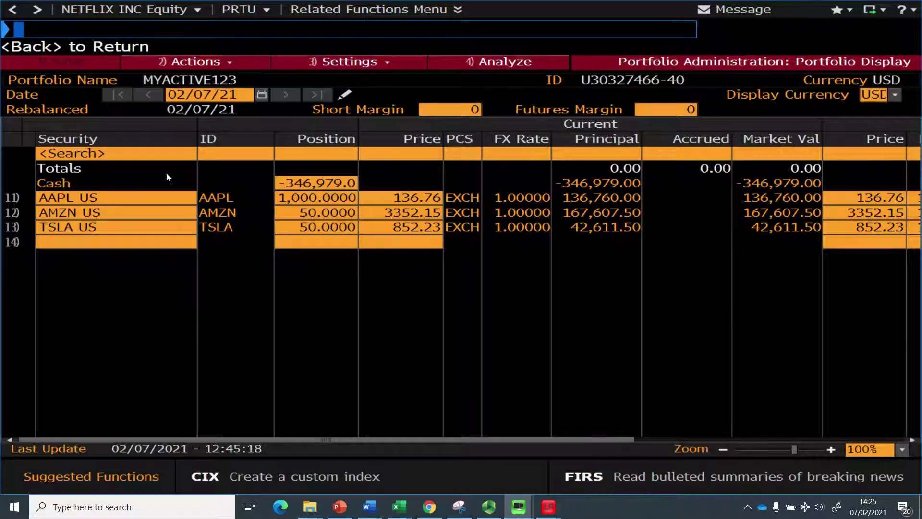
pyautogui.click(13, 14)
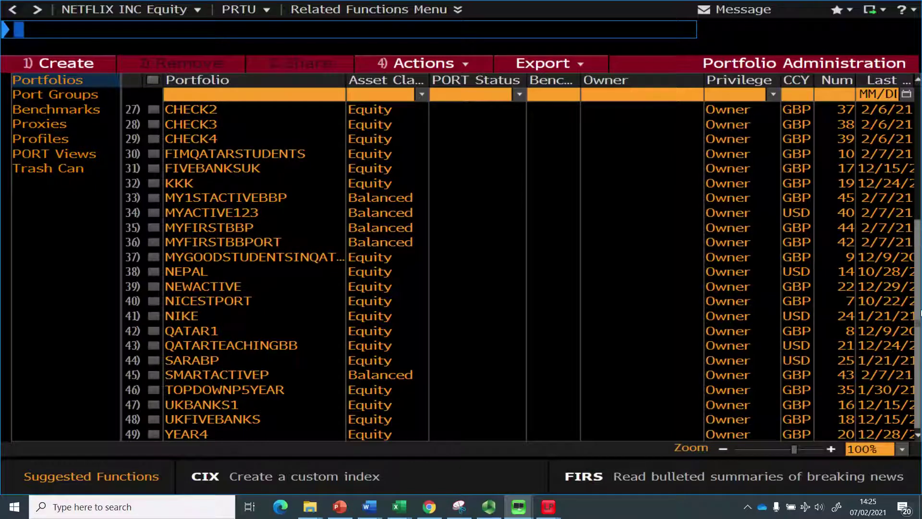
# Open the TOPDOWNP5YEAR portfolio, analyze it in PORT and show the Statistical Summary of its performance.
pyautogui.click(244, 393)
pyautogui.click(245, 392)
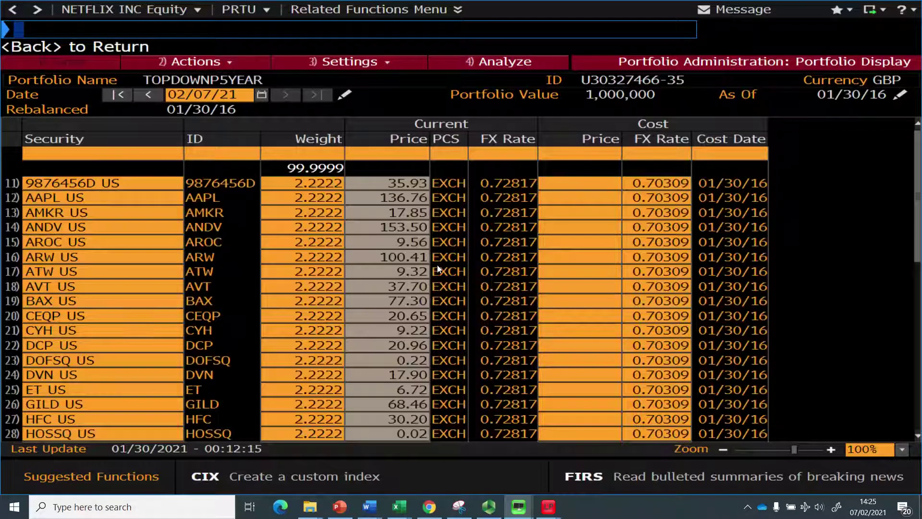
pyautogui.click(511, 61)
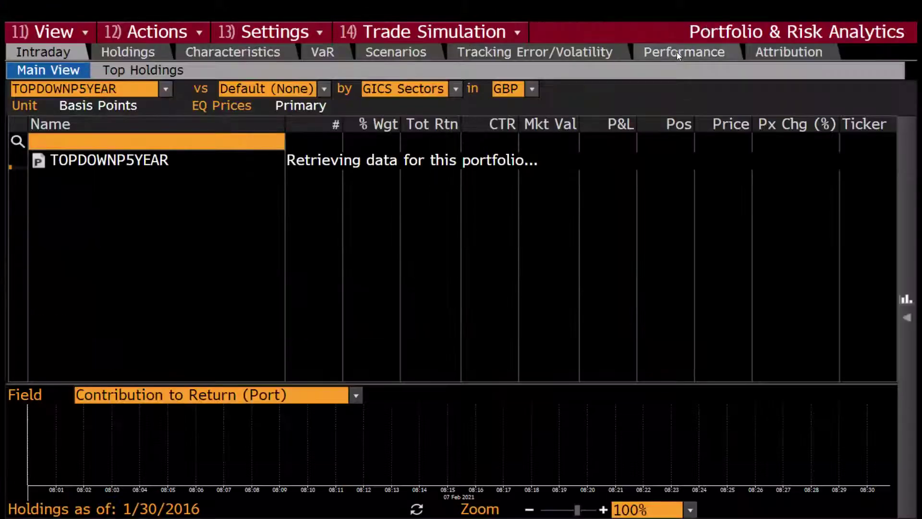
pyautogui.click(460, 41)
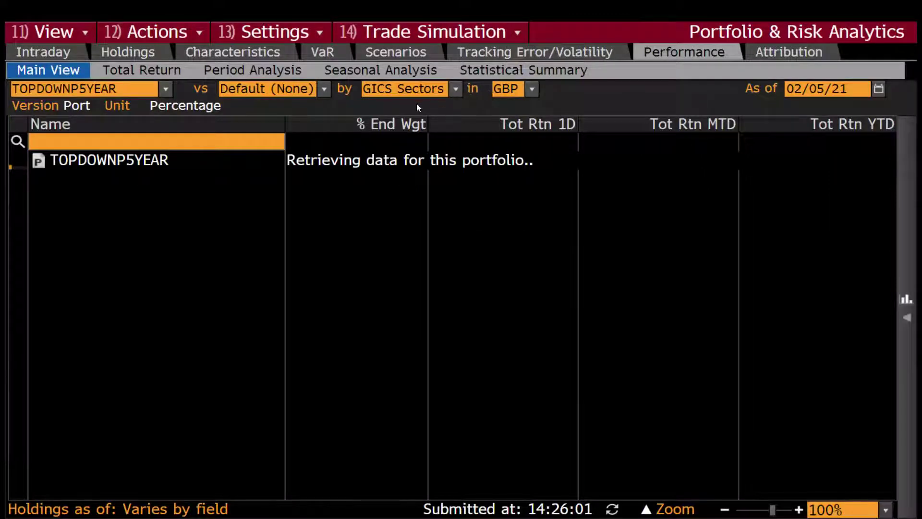
pyautogui.click(514, 67)
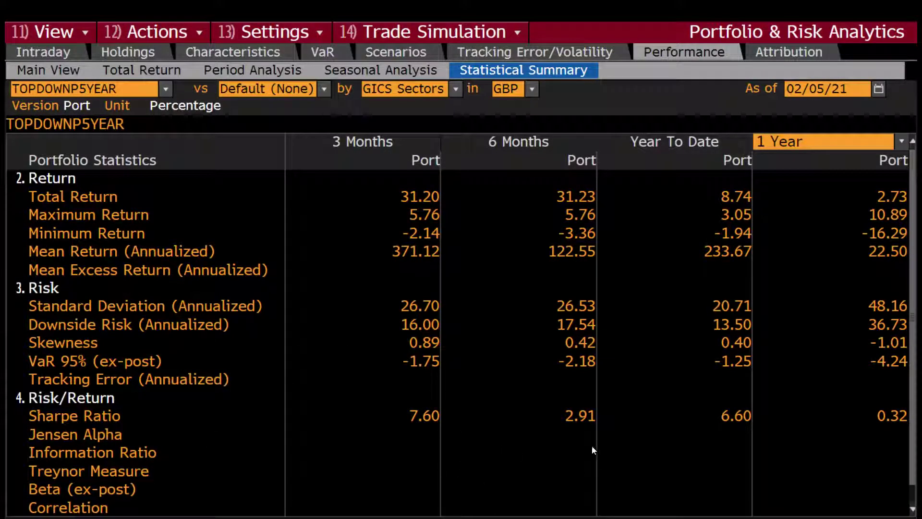
# Compare TOPDOWNP5YEAR against the FTSE 100 INDEX (UKX) benchmark and rerun the Statistical Summary.
pyautogui.click(325, 89)
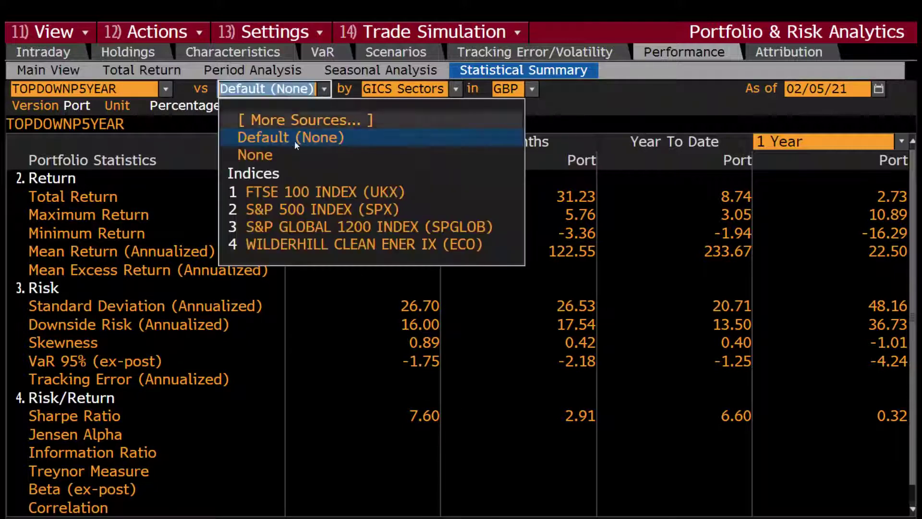
pyautogui.click(290, 191)
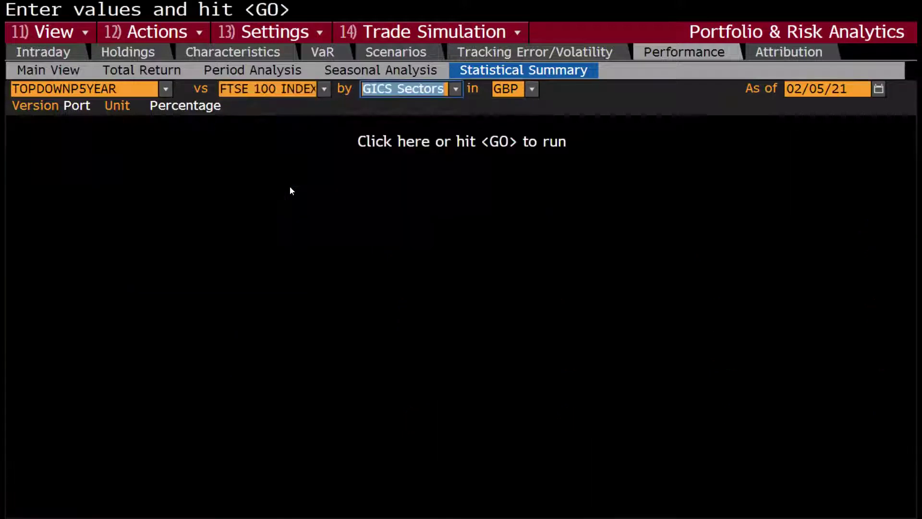
pyautogui.click(423, 150)
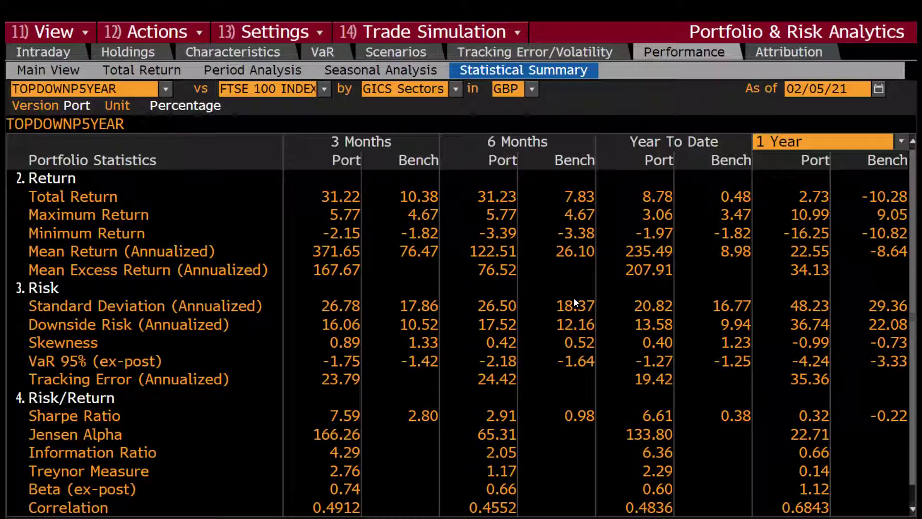
# Show the Total Return chart of TOPDOWNP5YEAR against the benchmark with the start date set to 01/29/19.
pyautogui.click(142, 71)
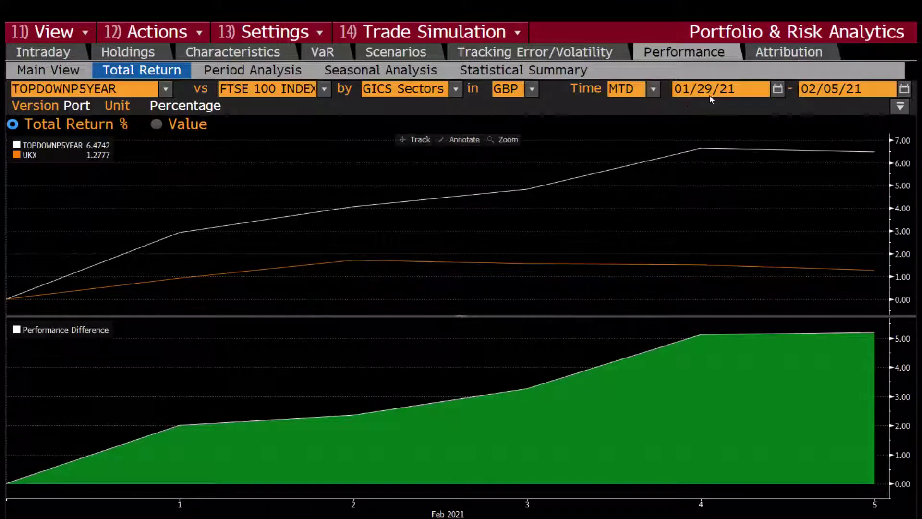
pyautogui.doubleClick(726, 89)
pyautogui.write('19')
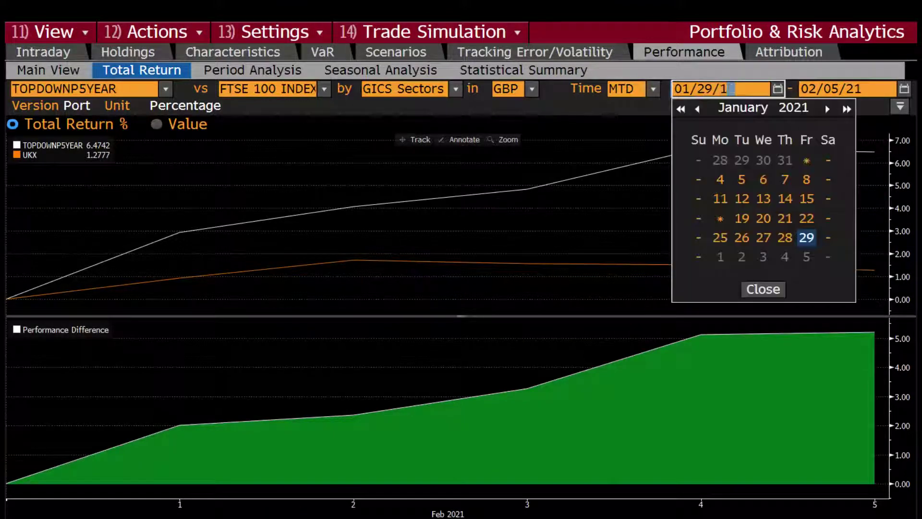
pyautogui.press('Return')
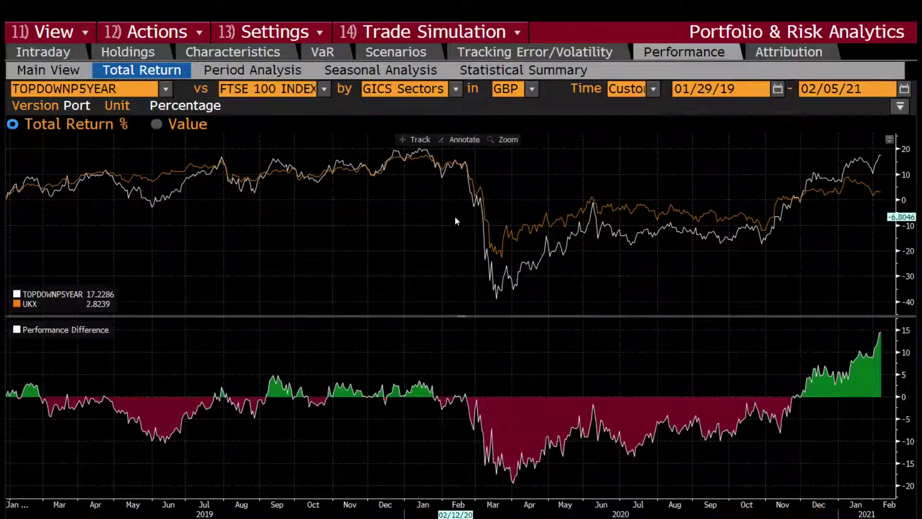
pyautogui.hotkey('alt', 'Tab')
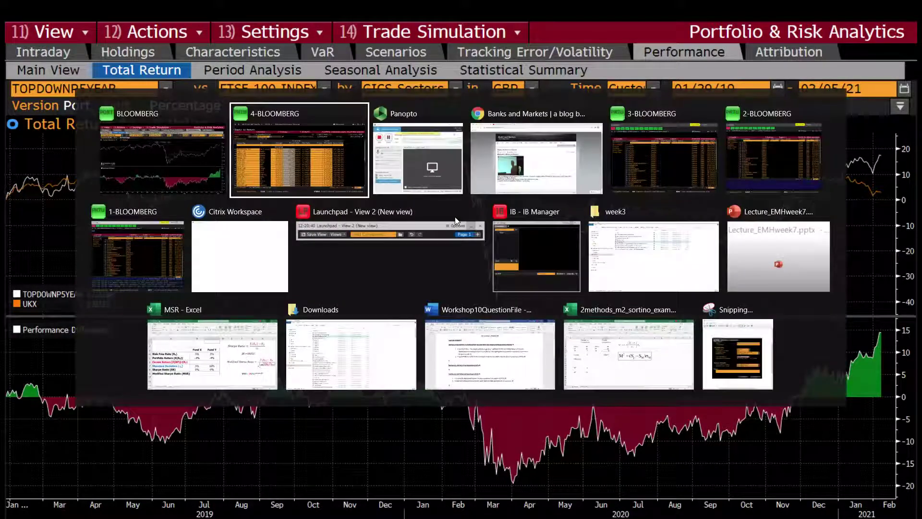
pyautogui.hotkey('alt', 'Tab')
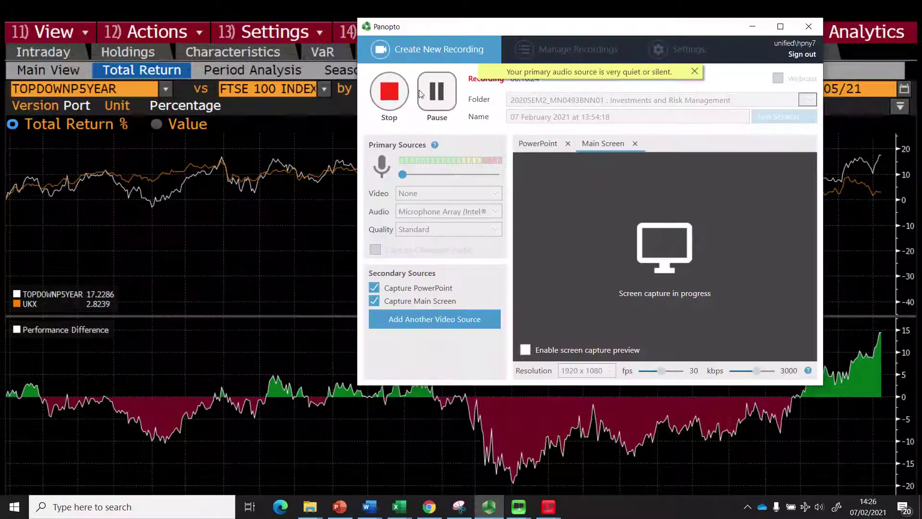